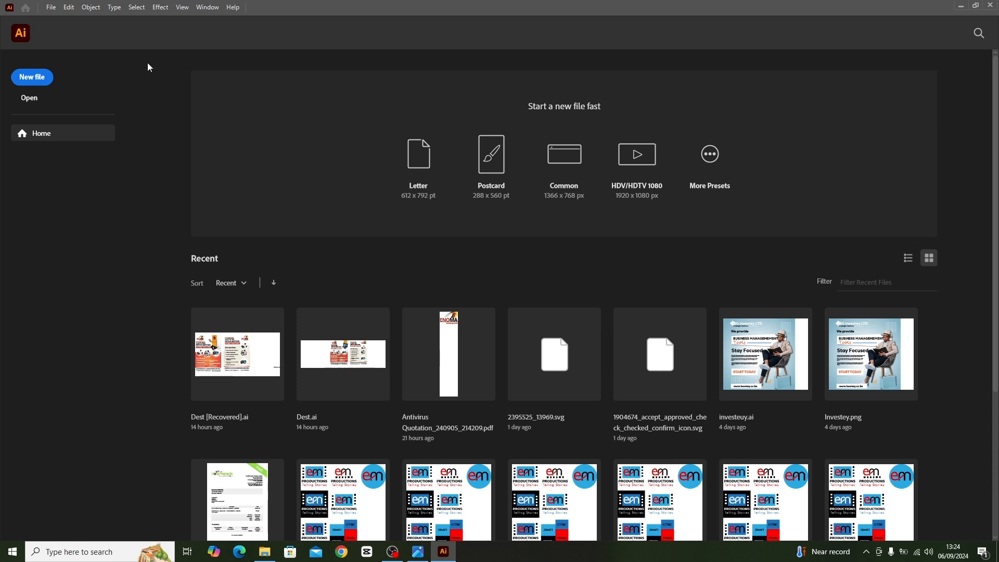
Create a new 1080 x 1080 px RGB document named "Social Media".
left_click(54, 9)
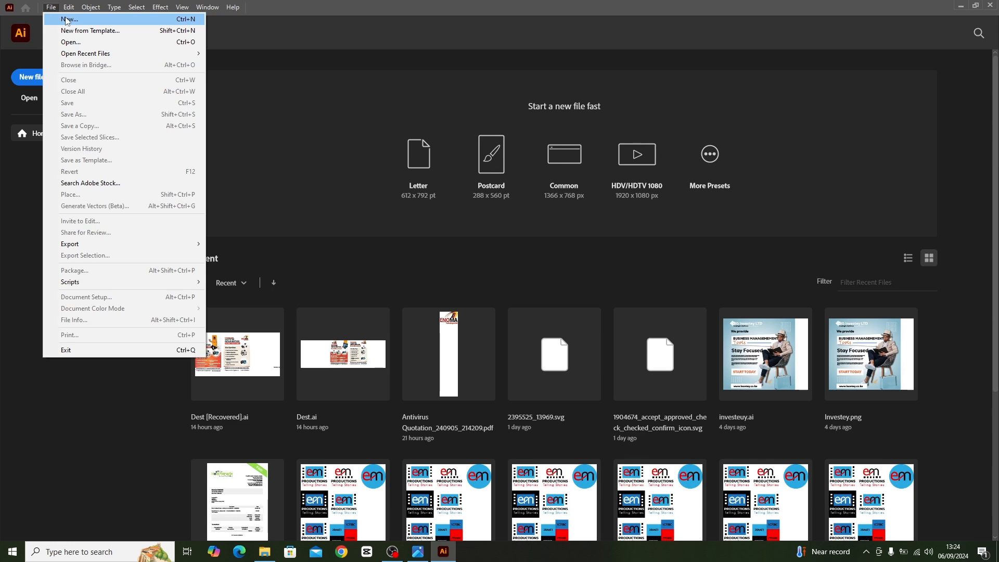
left_click(61, 20)
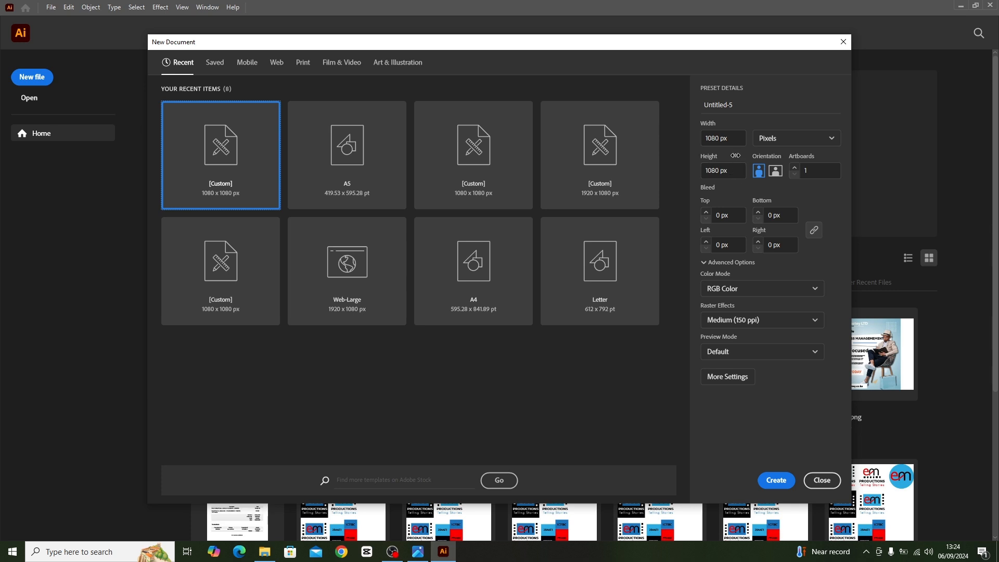
left_click(739, 103)
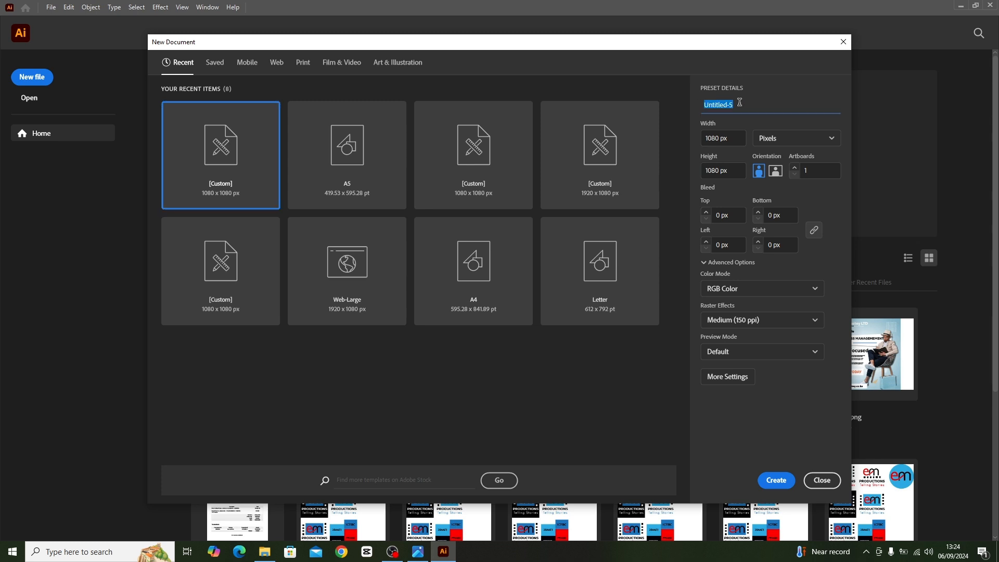
type("Social Media")
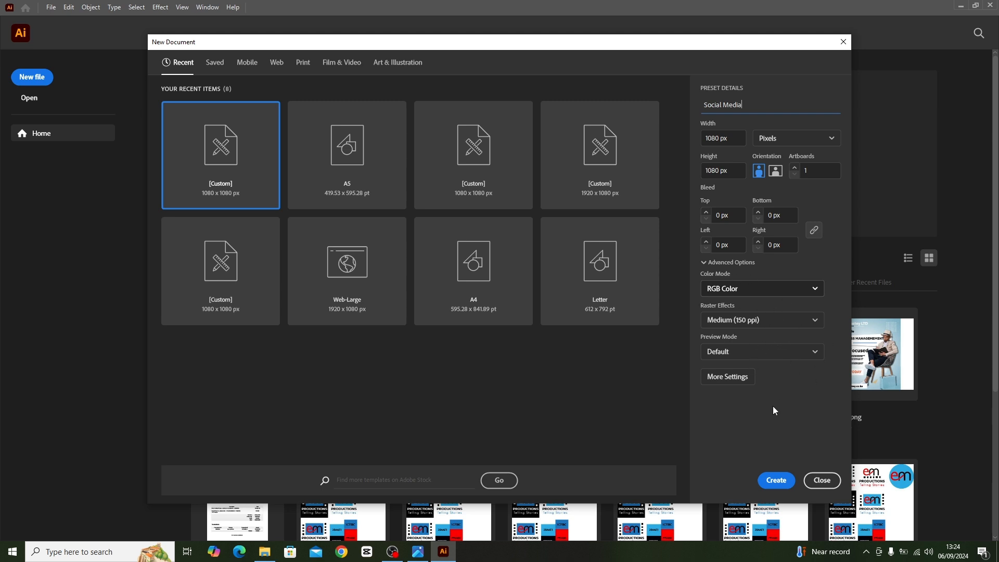
left_click(776, 483)
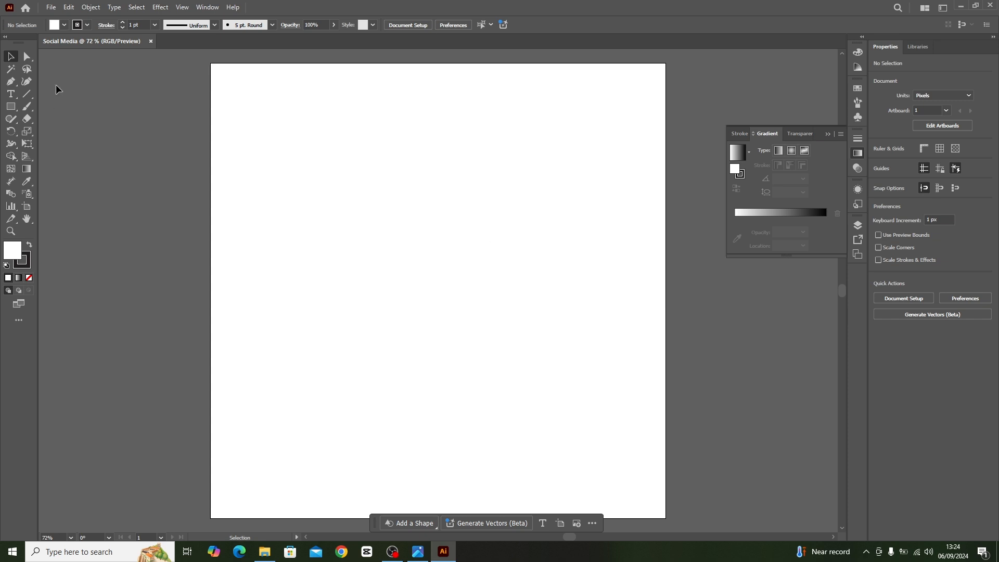
Draw a rectangle about 1080 x 581 px across the upper half of the artboard and fill it with the yellow-orange-red gradient swatch.
left_click(12, 108)
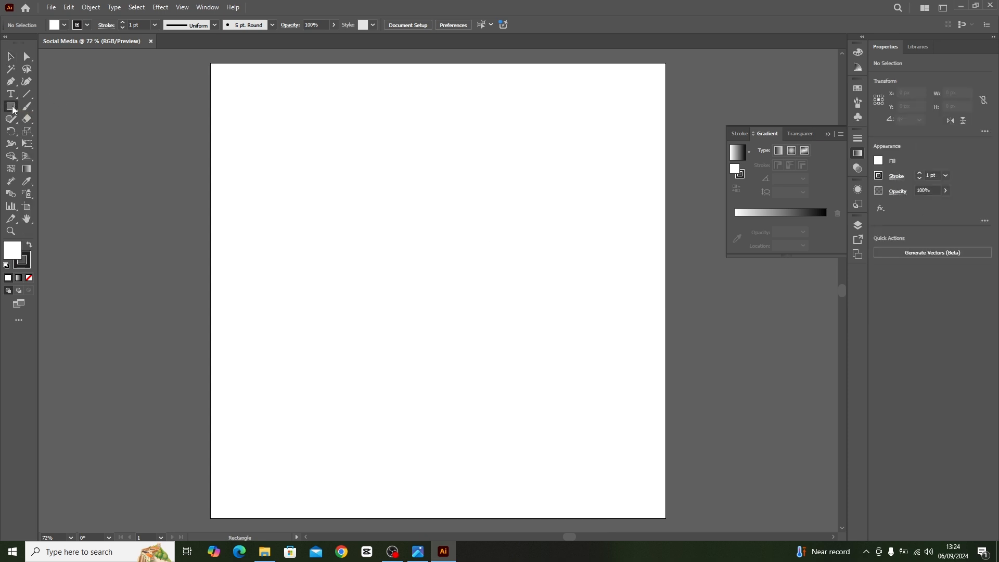
left_click_drag(213, 60, 665, 307)
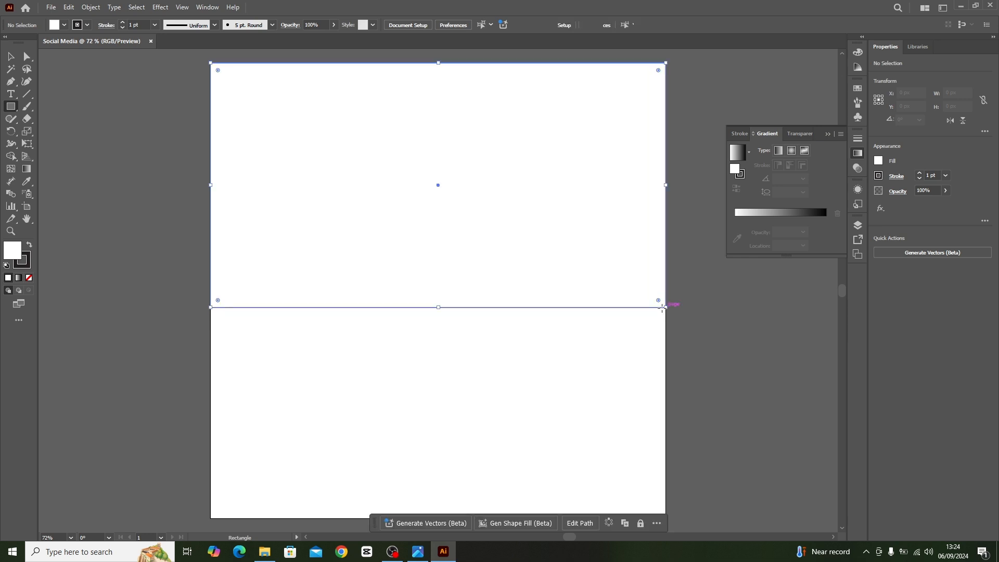
left_click(878, 162)
left_click(862, 212)
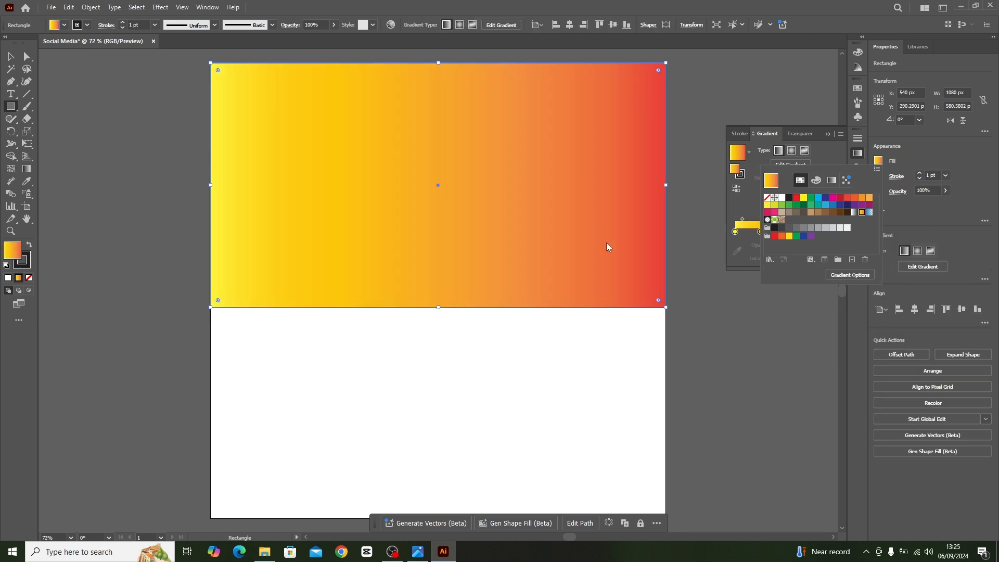
Reduce the rectangle's gradient to orange and red stops, make it radial, and reverse it so red is in the centre.
left_click(743, 202)
left_click_drag(760, 232, 749, 292)
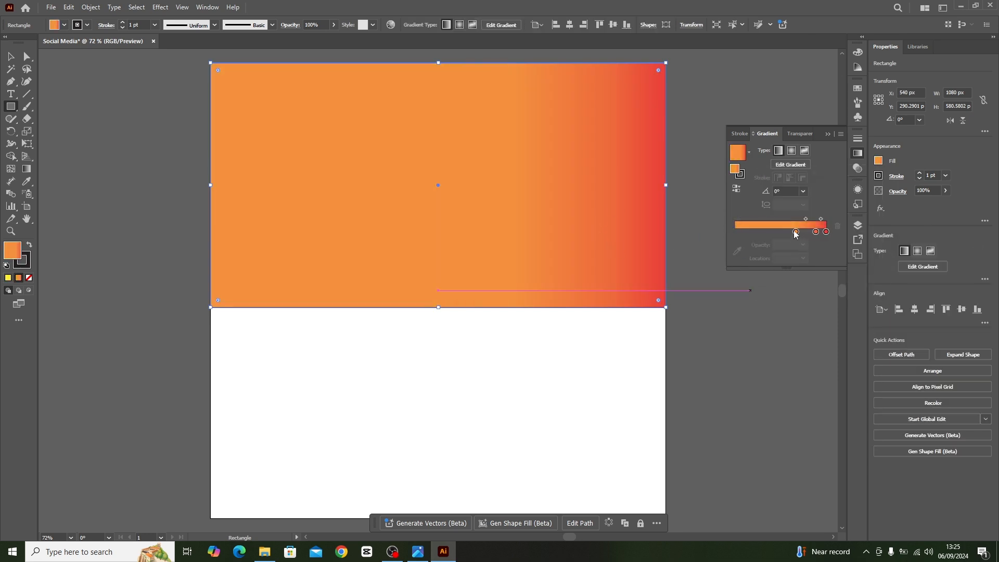
mouse_move(795, 235)
left_mouse_down()
mouse_move(796, 255)
mouse_move(815, 231)
mouse_move(788, 231)
left_mouse_up()
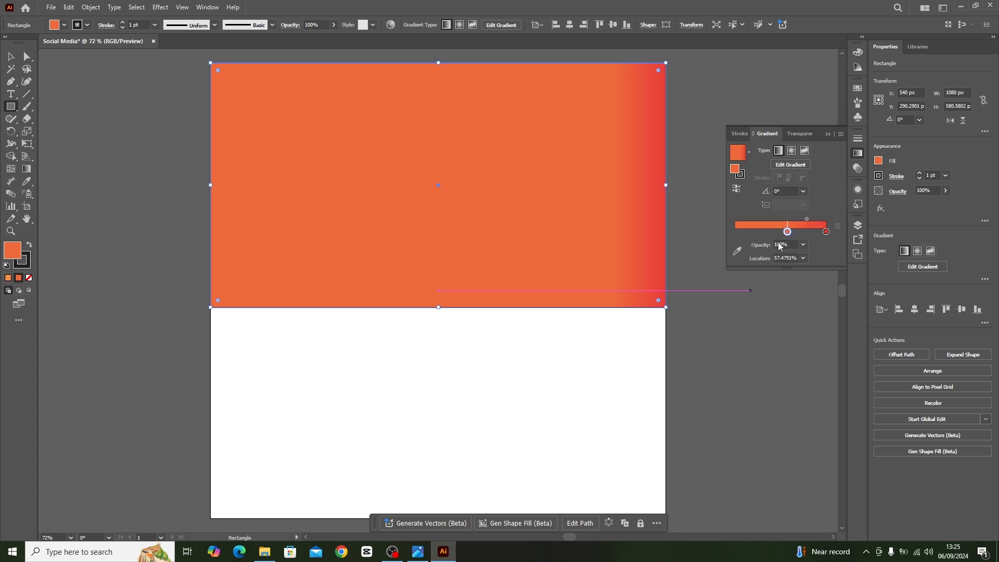
left_click(791, 152)
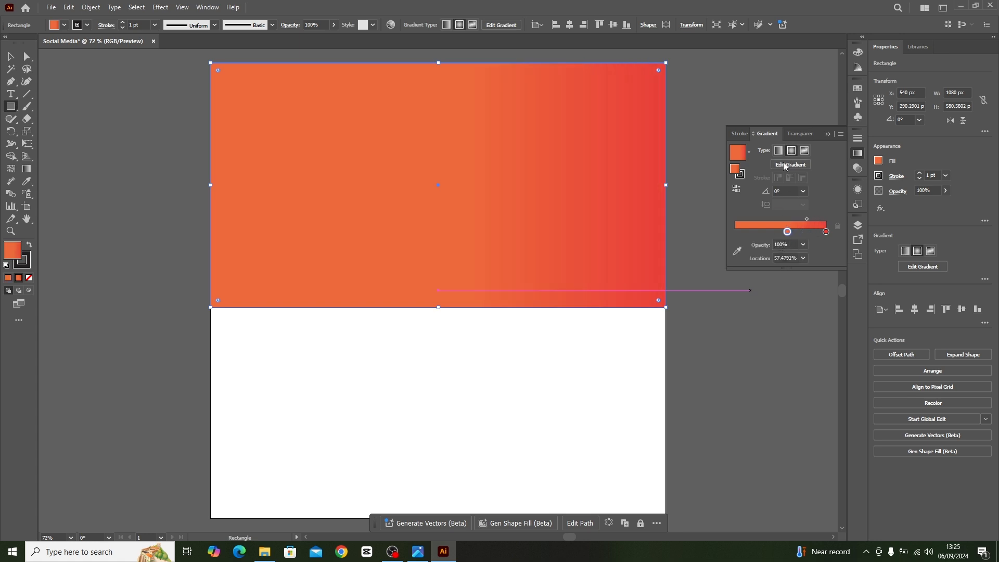
left_click(737, 190)
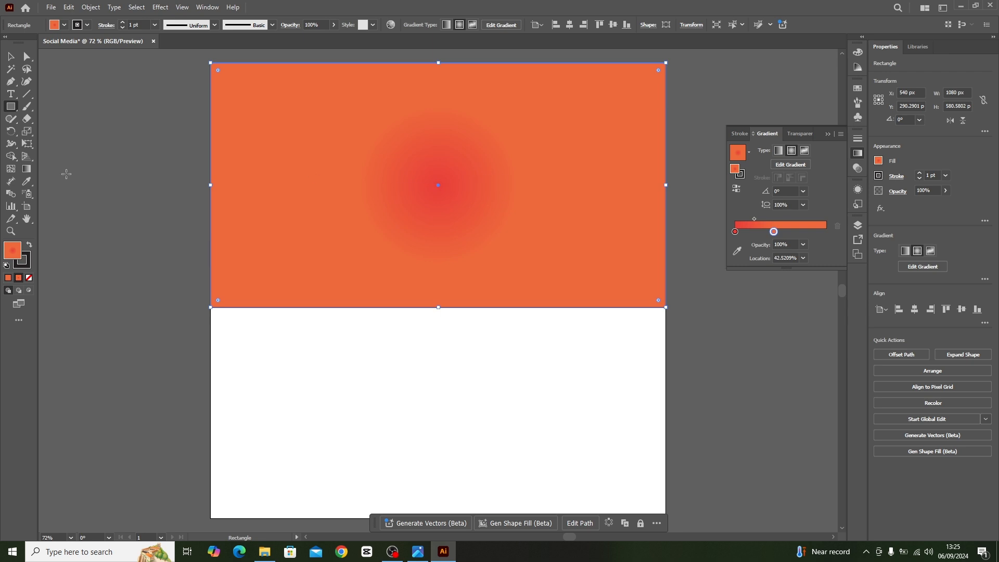
Extend the radial gradient beyond the rectangle's side edge and spread its stops outward, with the red stop at about 16%.
left_click(29, 171)
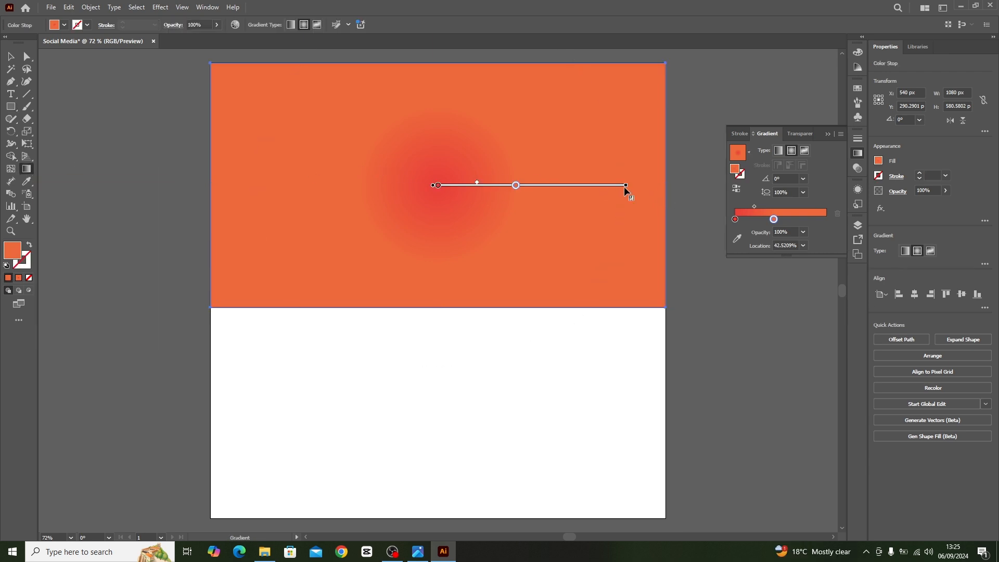
left_click_drag(627, 188, 702, 201)
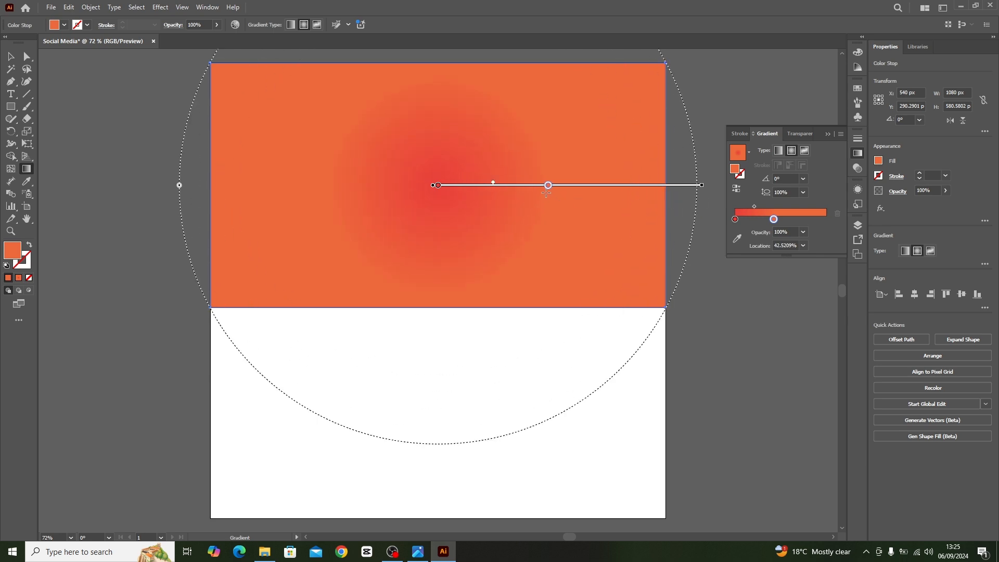
left_click_drag(548, 187, 651, 186)
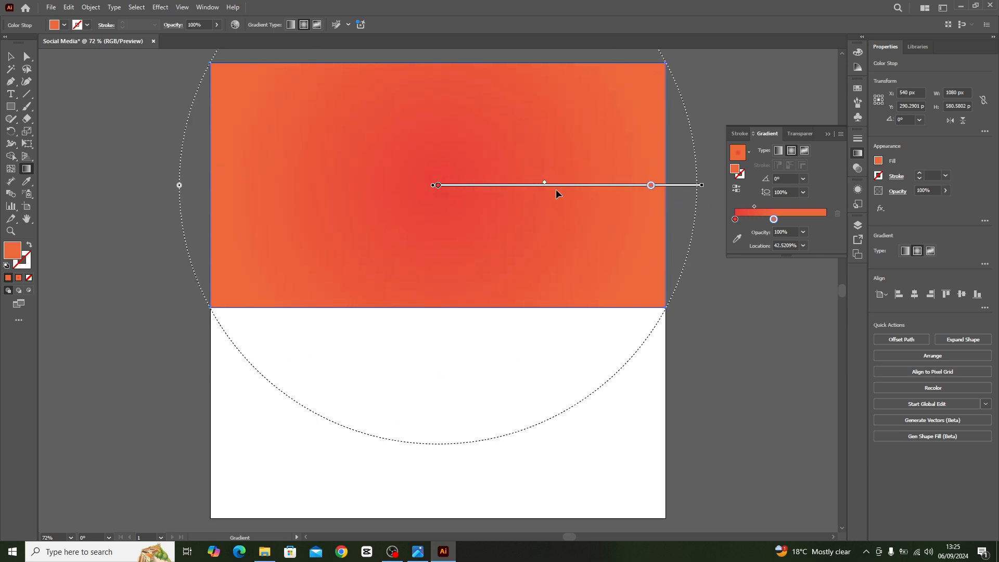
left_click_drag(545, 183, 579, 185)
left_click_drag(438, 185, 480, 185)
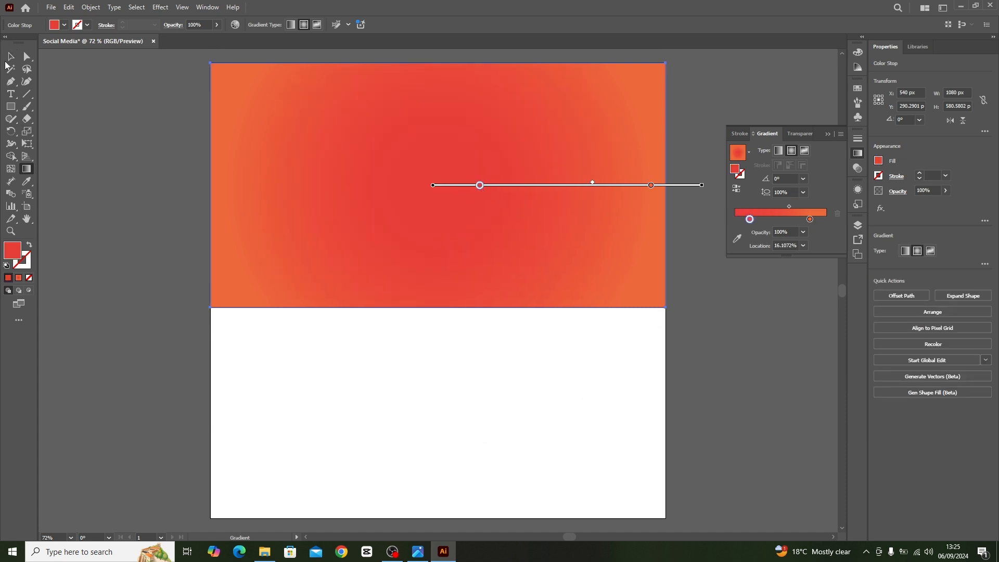
left_click(10, 56)
left_click(152, 123)
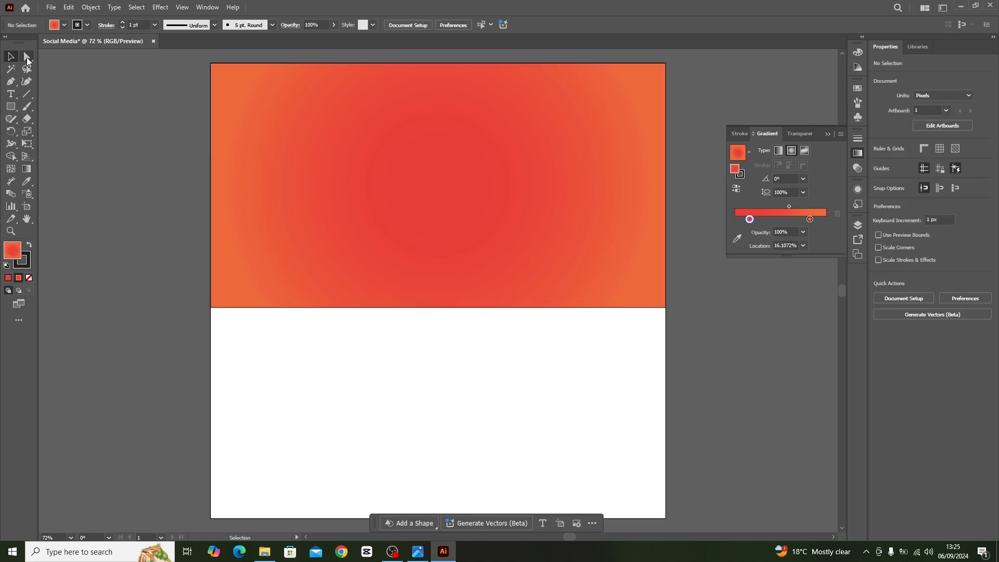
Lower the rectangle's bottom-left anchor point to about Y 720 px, giving the shape a slanted bottom edge.
left_click(27, 57)
left_click(232, 269)
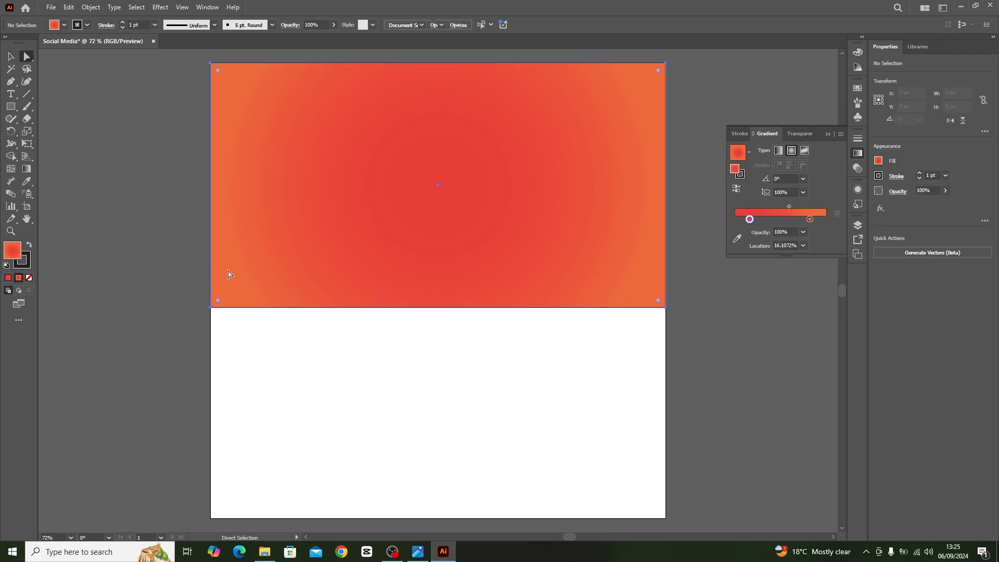
left_click(211, 308)
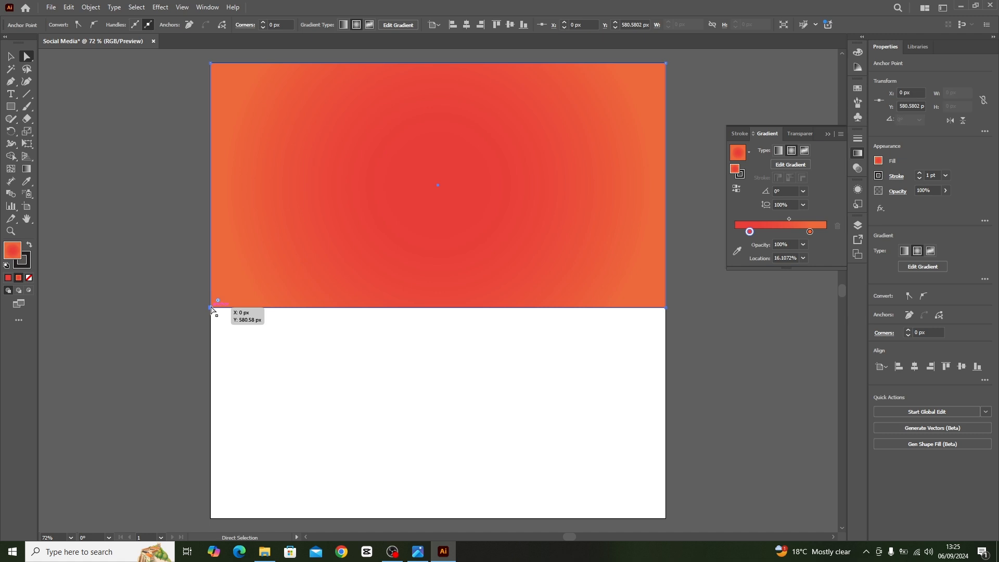
left_click(212, 311)
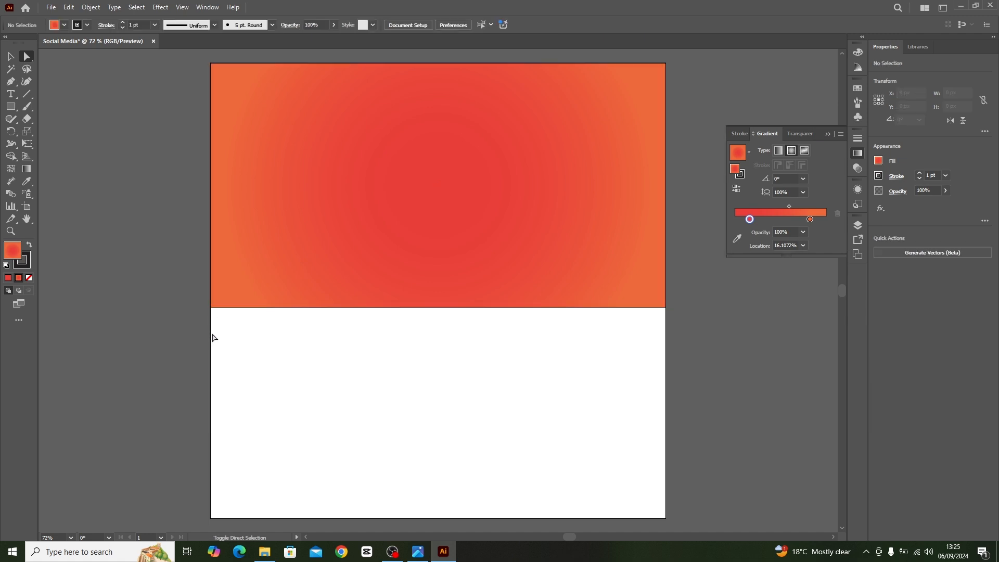
left_click(212, 311)
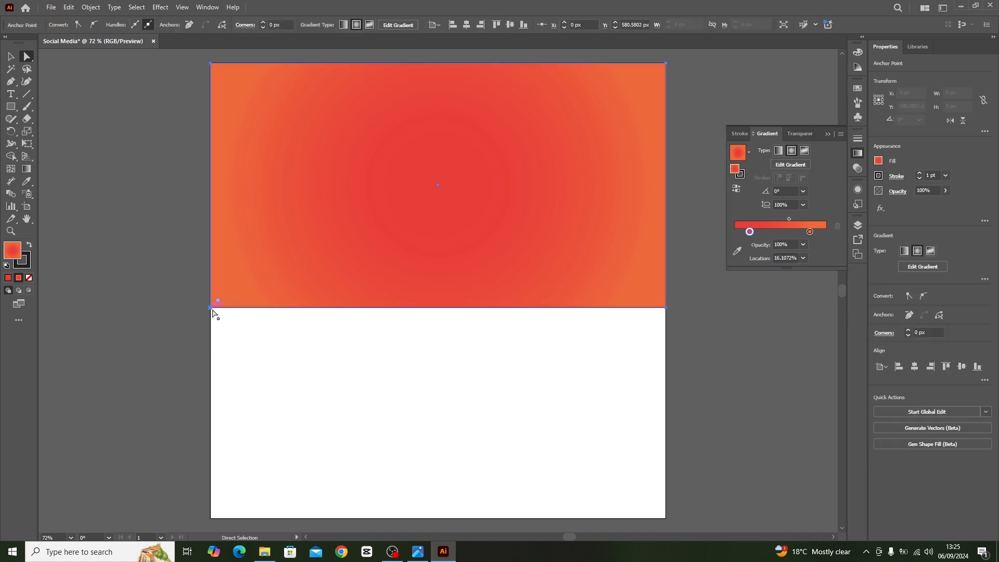
left_click_drag(212, 310, 214, 369)
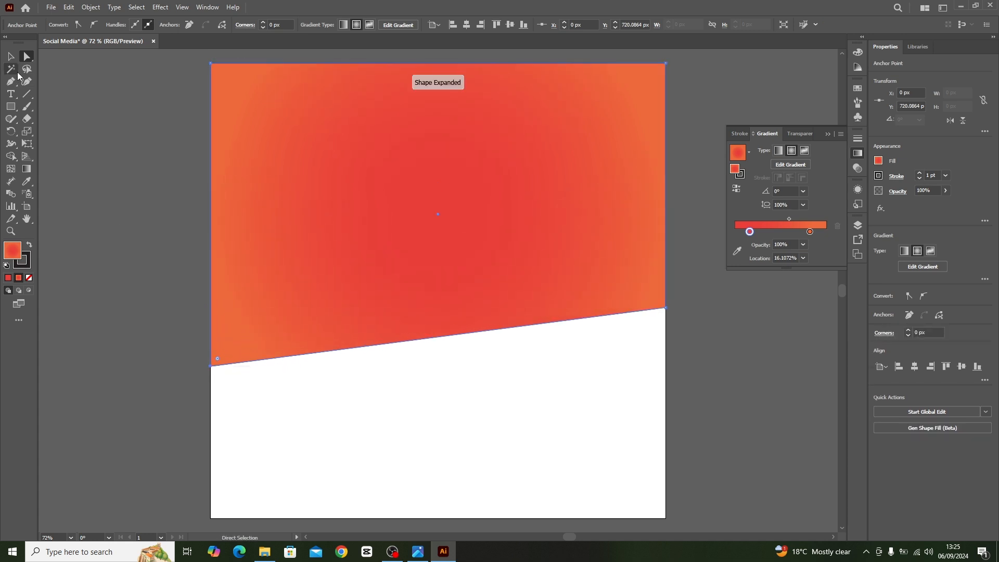
key("v")
left_click(475, 397)
scroll(475, 397, "down", 1)
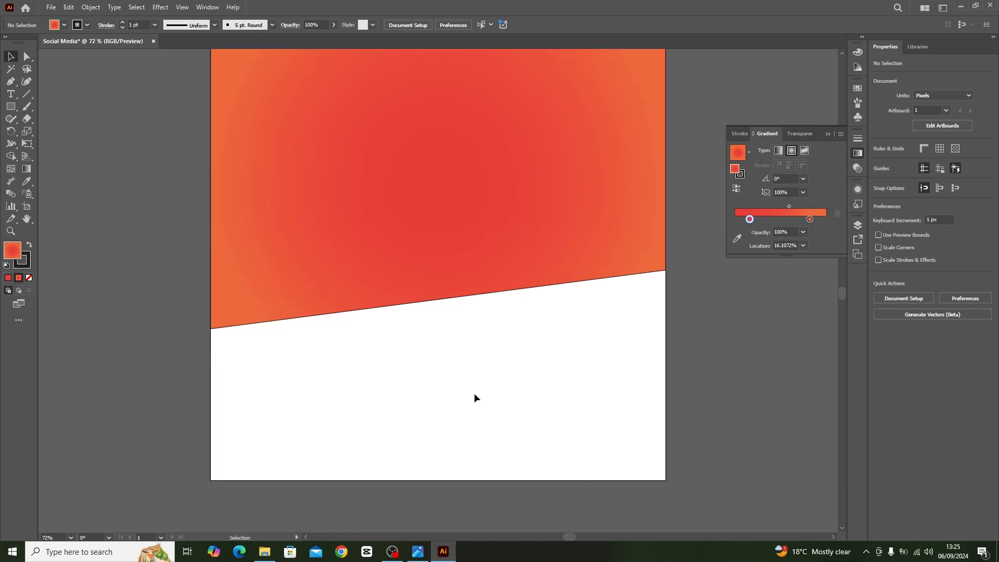
scroll(463, 357, "up", 1)
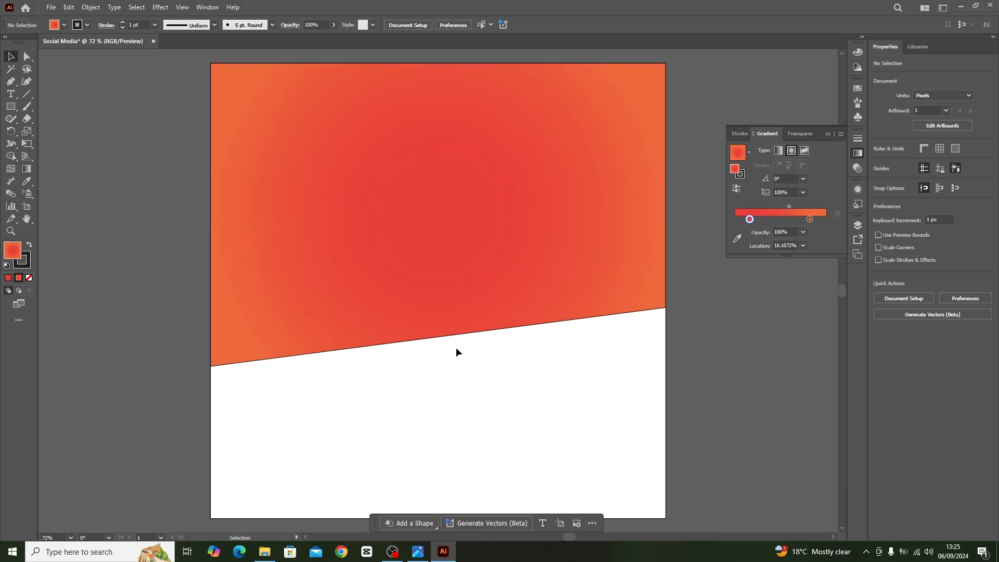
Add the text "TRUST YOUR" in the upper part of the gradient shape.
left_click(11, 93)
left_click(375, 155)
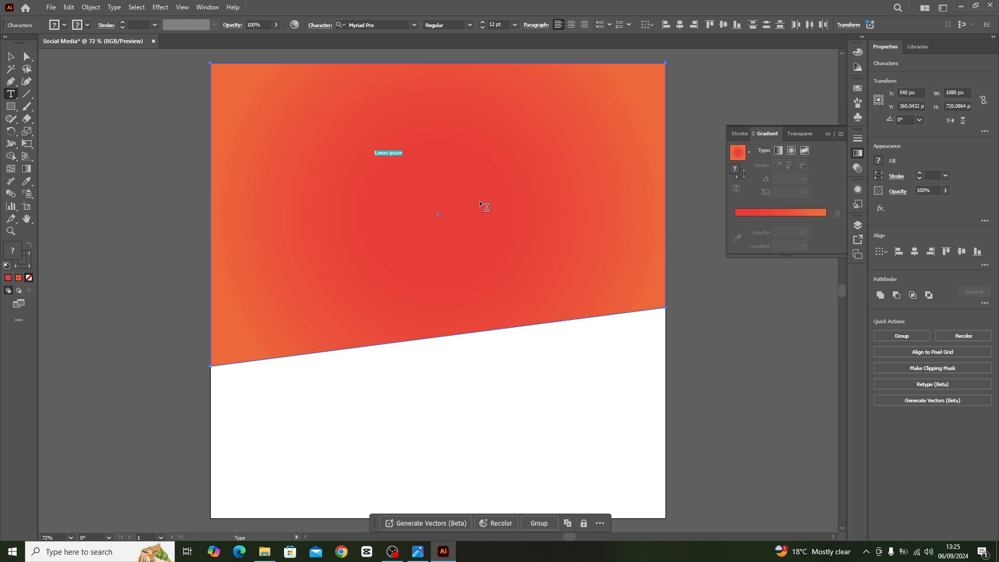
key("BackSpace")
left_click(11, 56)
left_click(130, 87)
Duplicate the "TRUST YOUR" text directly below it and change the copy to "PROCESS".
left_click_drag(393, 154, 392, 180)
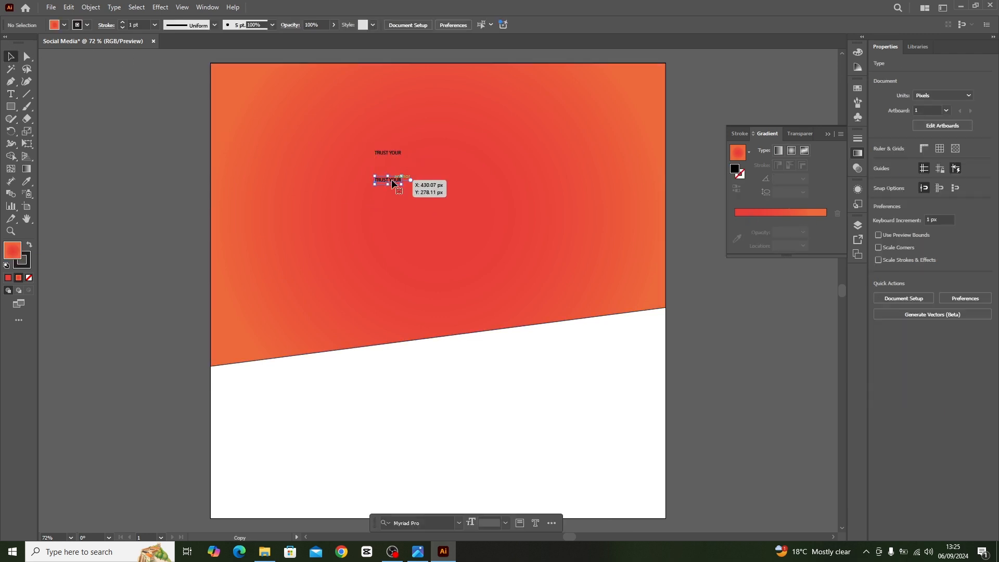
key("t")
triple_click(393, 179)
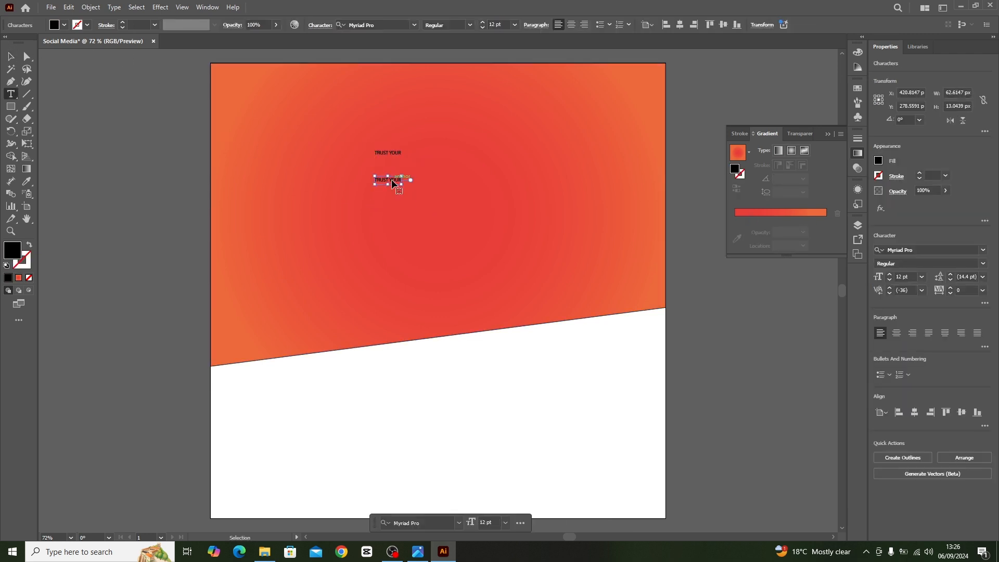
type("PROCESS")
key("Escape")
left_click(387, 186)
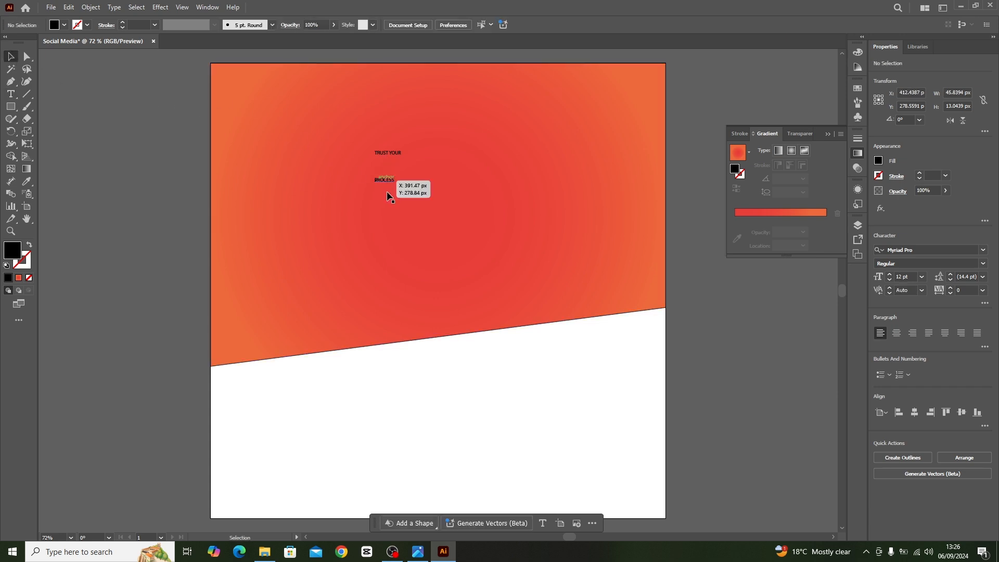
Enlarge the "PROCESS" text to about 145 pt and reposition it below "TRUST YOUR".
left_click(386, 185)
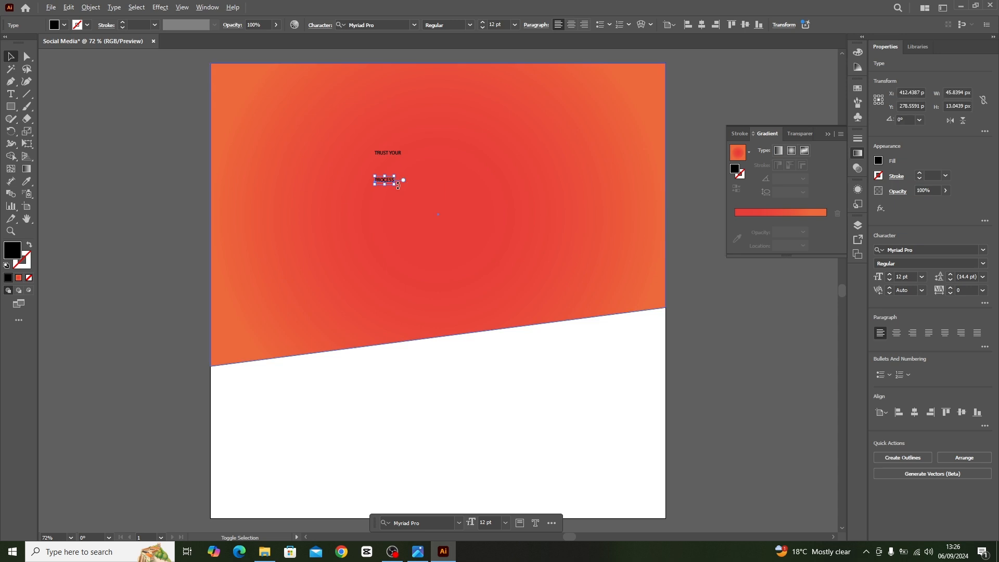
left_click_drag(394, 185, 503, 232)
left_click_drag(429, 176, 462, 200)
Enlarge the "TRUST YOUR" text from its centre to about 54 pt, keeping it above "PROCESS".
left_click(394, 157)
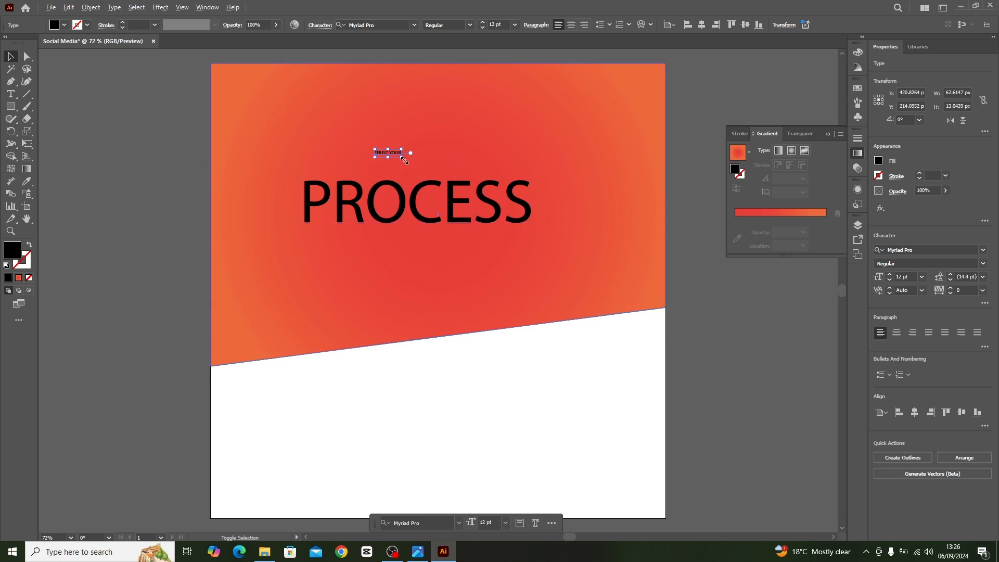
left_click_drag(401, 156, 449, 165)
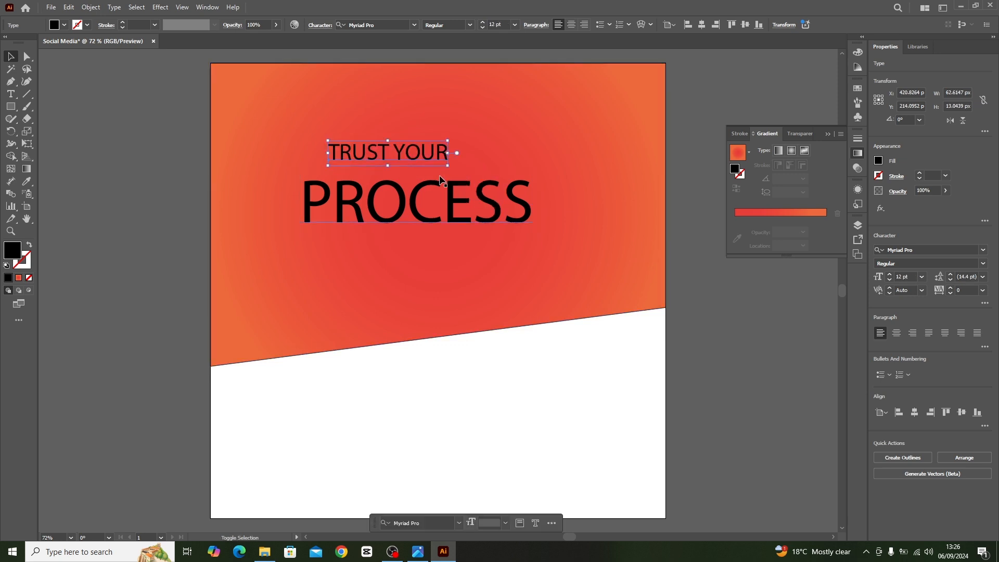
left_click(396, 169)
Set the font of the "TRUST YOUR" text to Nexa Extra Light.
left_click(409, 154)
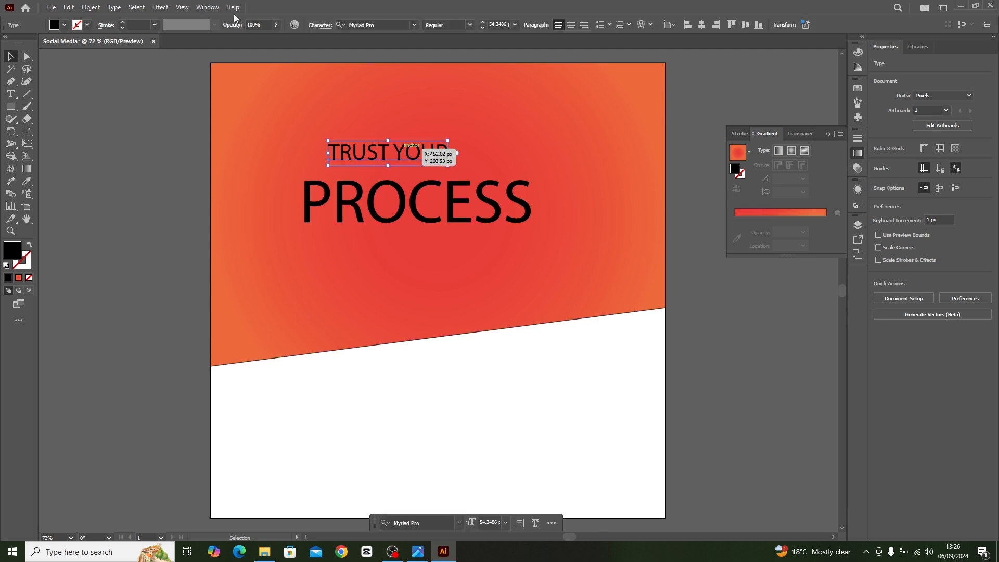
left_click(388, 25)
type("NEX")
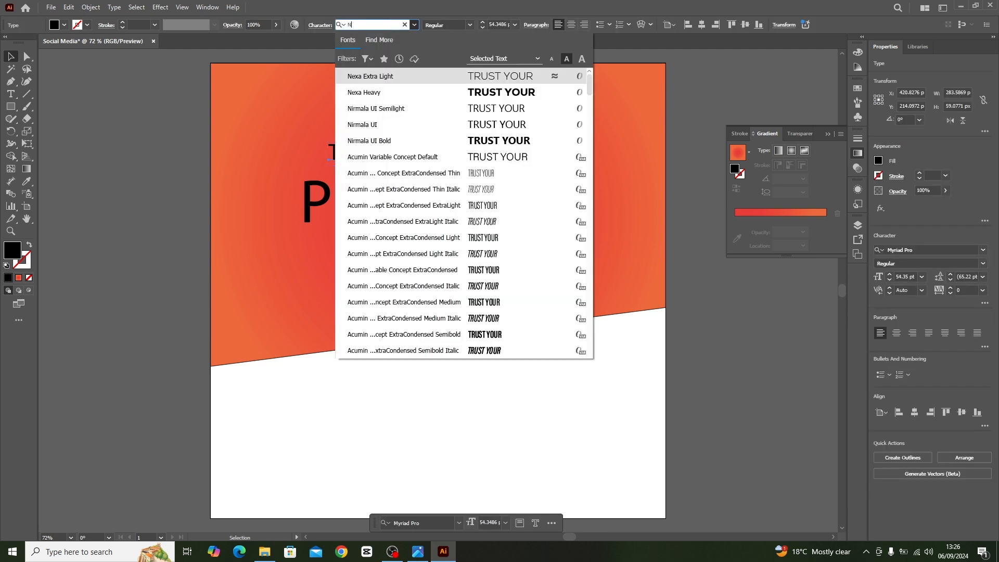
left_click(512, 76)
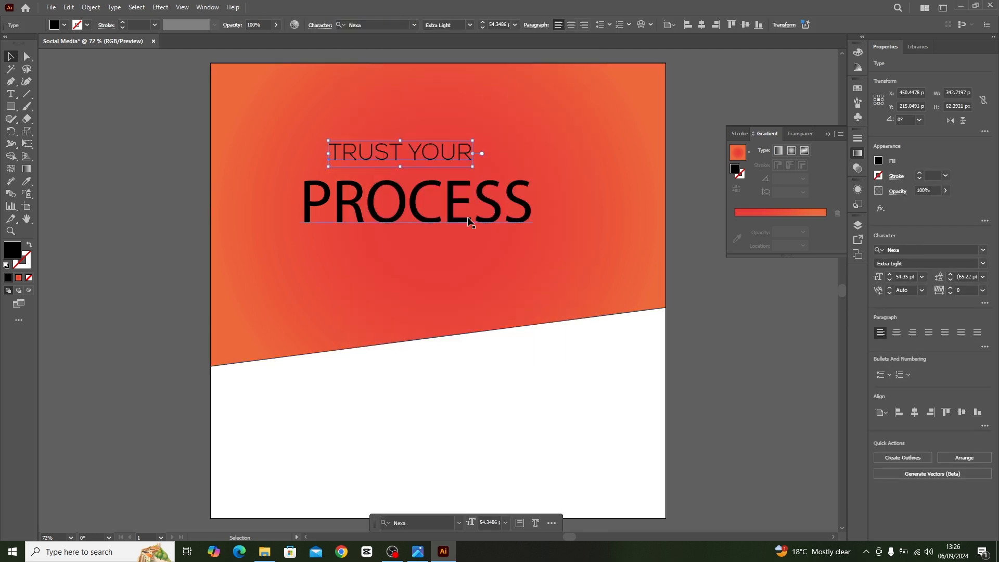
Set the font of the "PROCESS" text to Nexa Heavy.
left_click(416, 216)
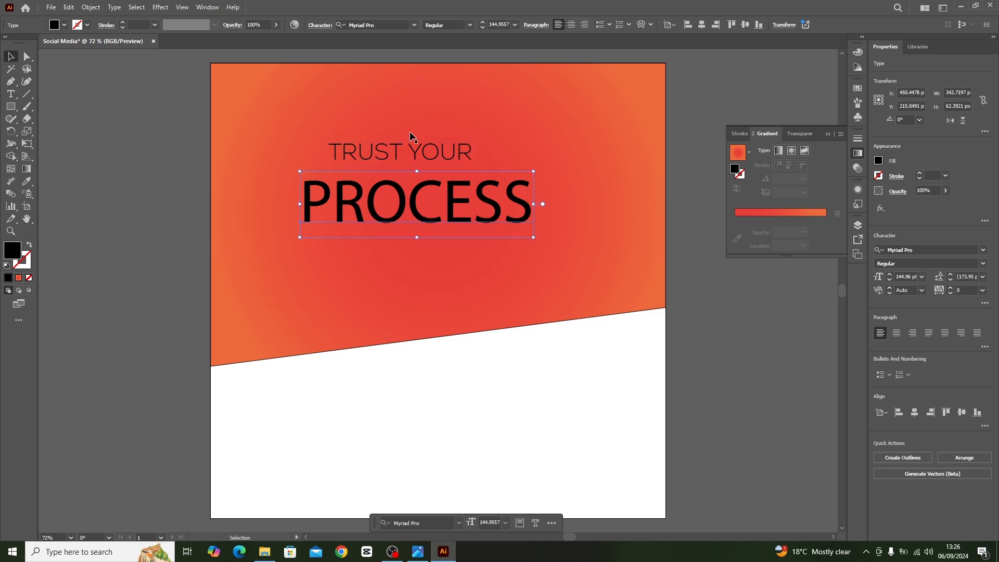
left_click(400, 28)
type("NEX")
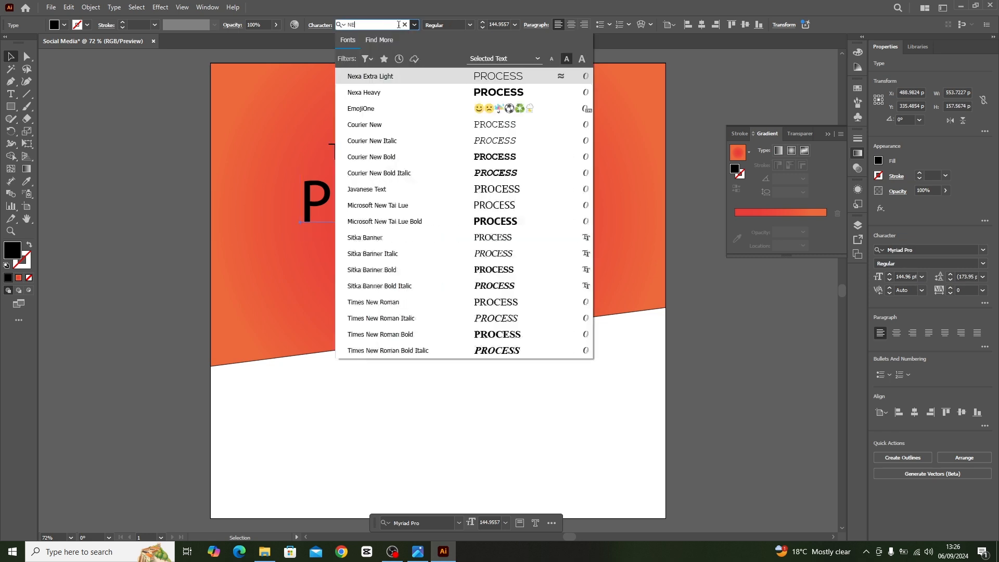
left_click(513, 92)
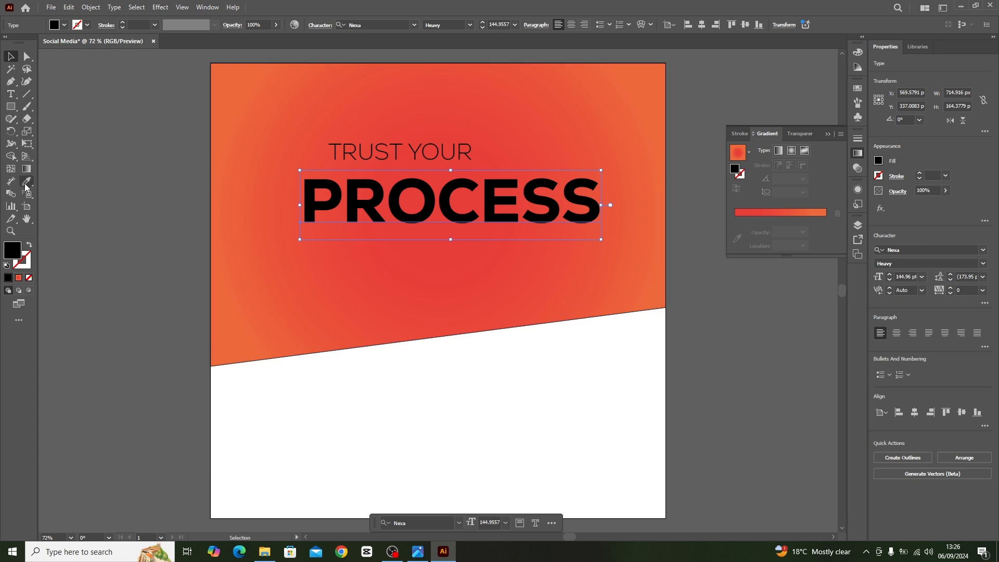
left_click(89, 178)
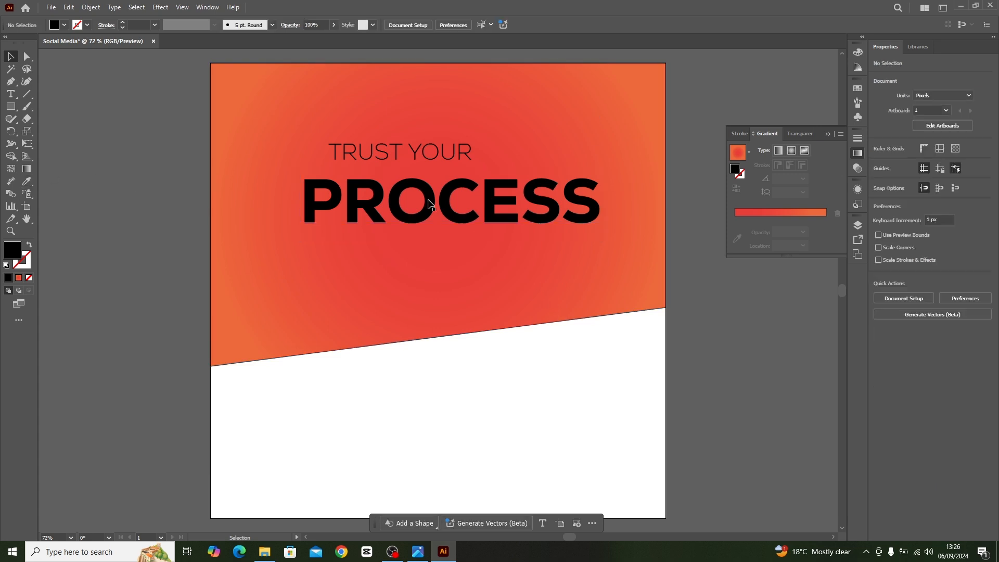
left_click(288, 126)
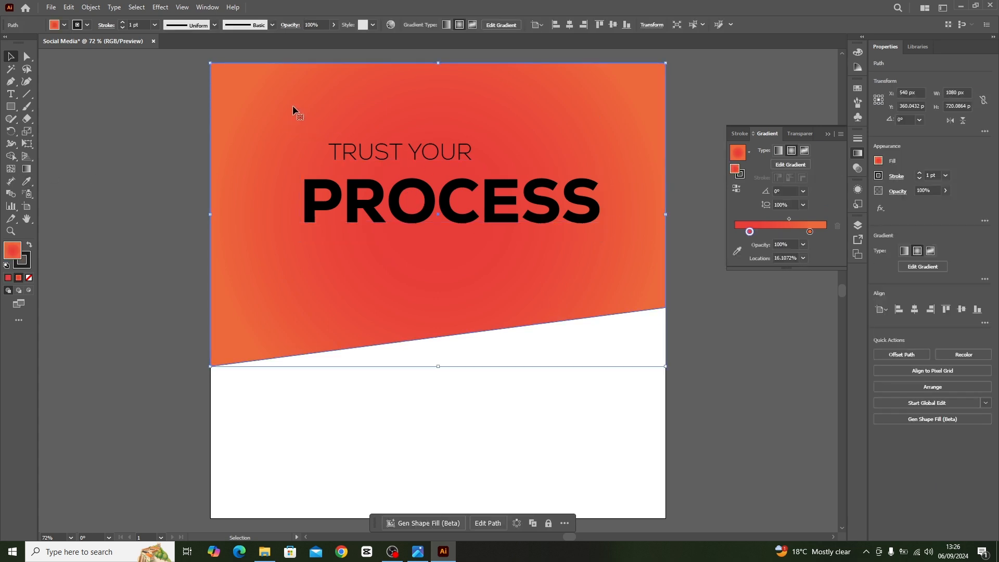
key("ctrl")
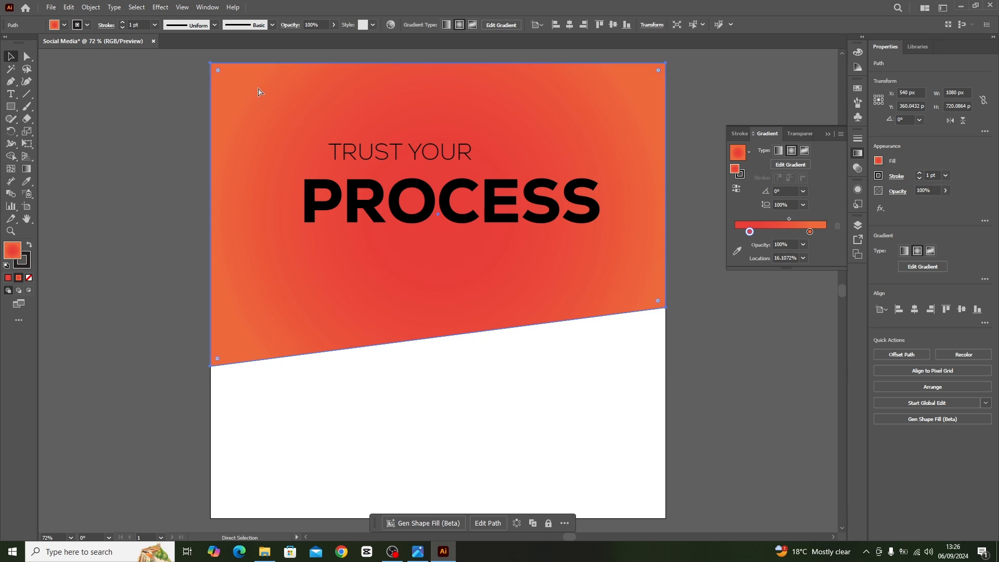
key("ctrl+shift+a")
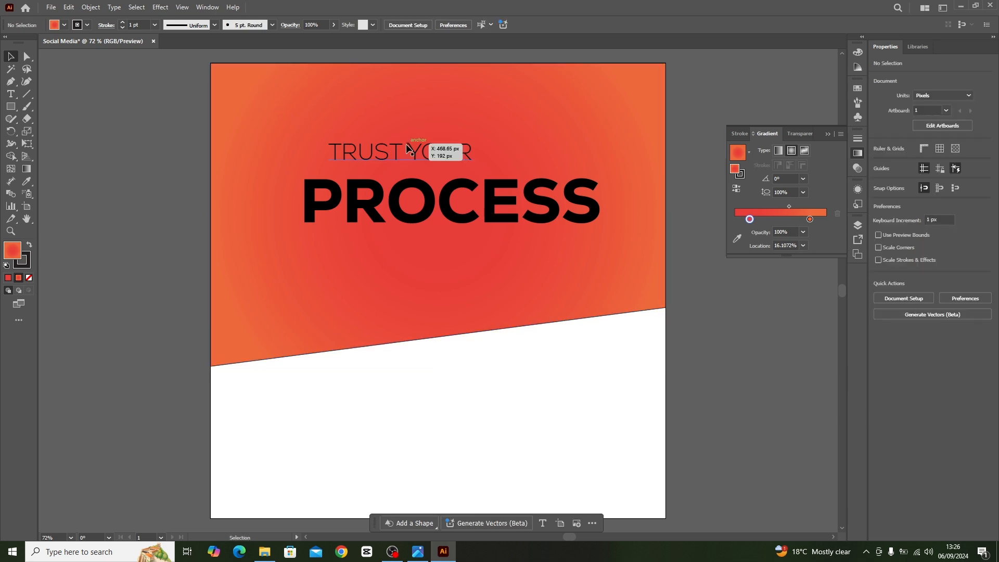
Shift the "TRUST YOUR" text to line up with the start of "PROCESS" and enlarge it to about 71 pt.
left_click_drag(401, 155, 381, 155)
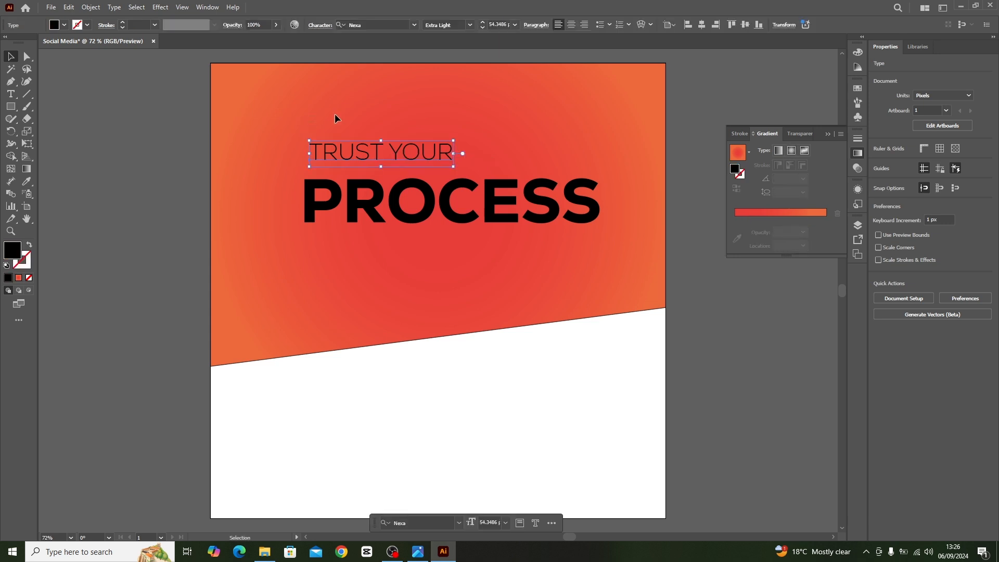
key("ctrl+shift+a")
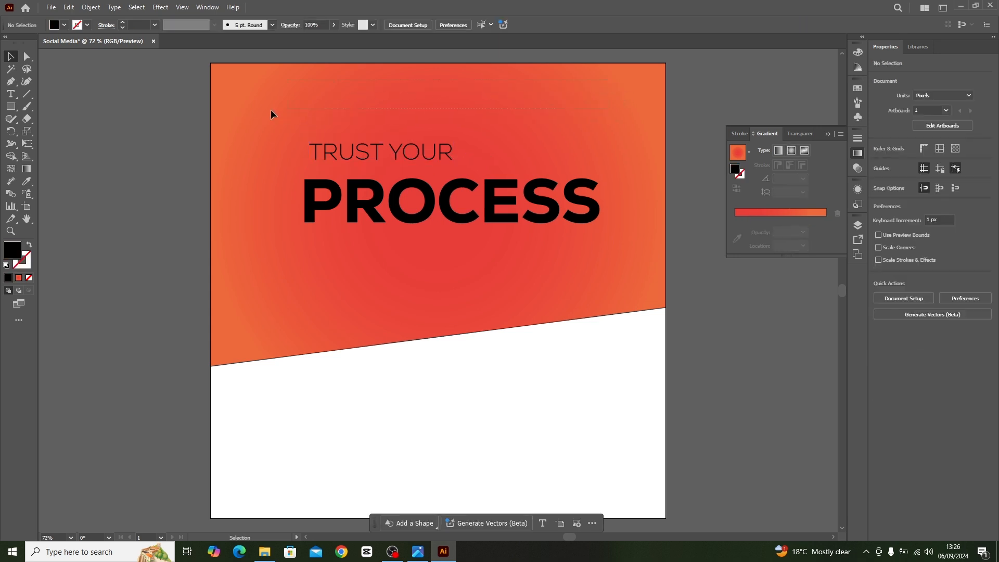
left_click_drag(362, 154, 351, 163)
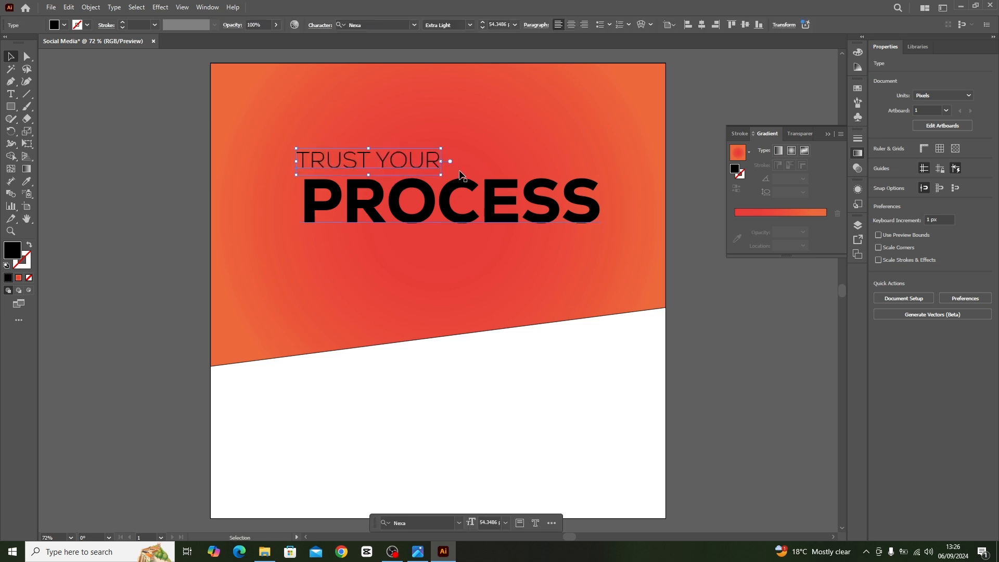
mouse_move(441, 148)
left_mouse_down()
mouse_move(463, 141)
mouse_move(447, 161)
left_mouse_up()
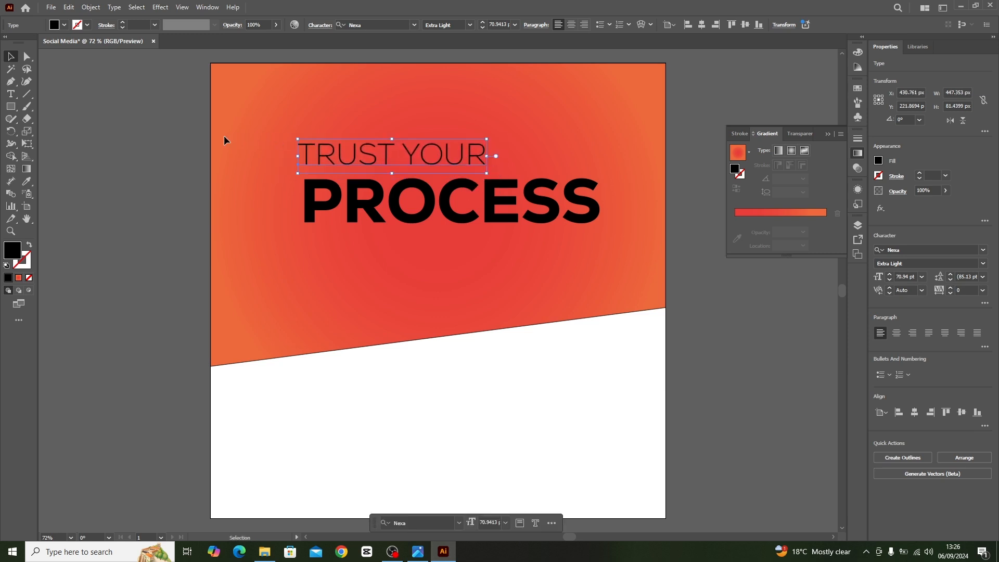
left_click(197, 148)
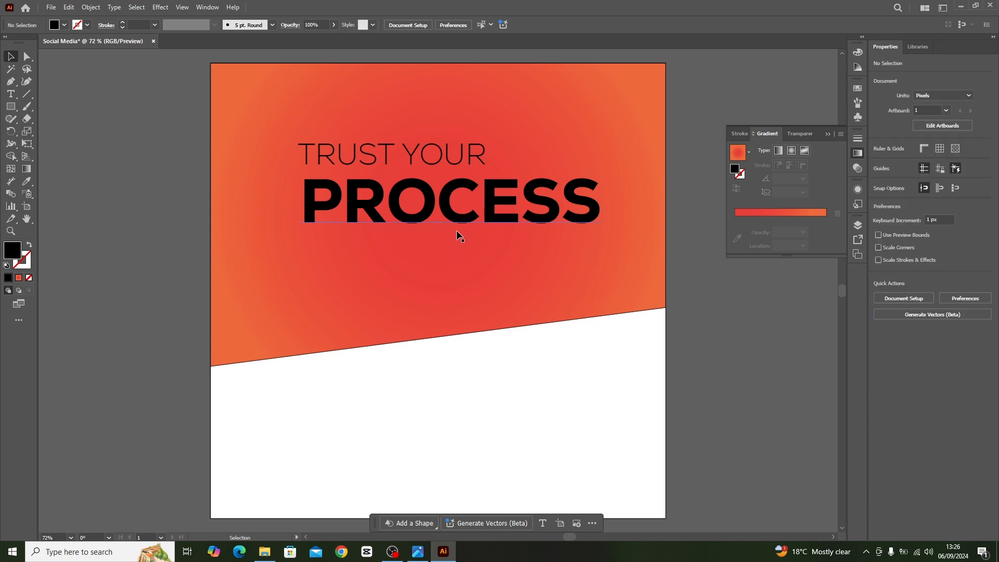
Select both headline lines, "TRUST YOUR" and "PROCESS", and change their fill colour to white.
left_click(303, 152)
left_click_drag(295, 126, 443, 249)
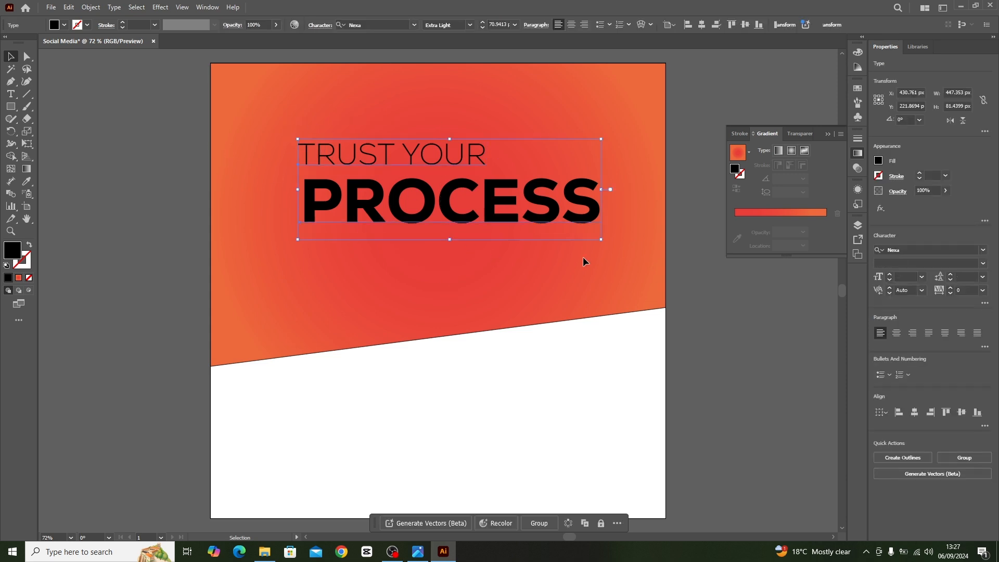
left_click(879, 161)
left_click(782, 198)
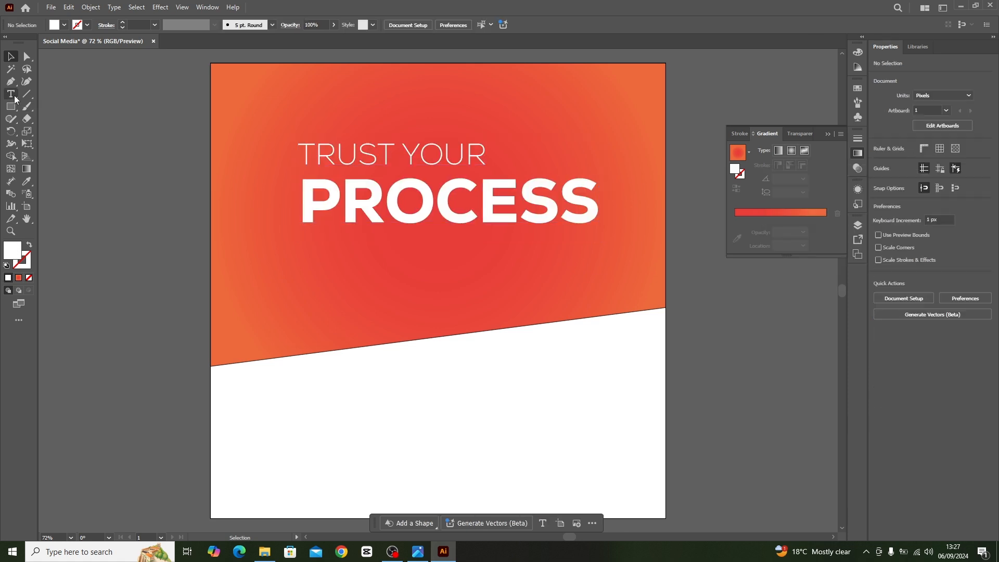
Add a Lorem ipsum text box about 727 x 102 px below "PROCESS" and align its left edge with the headline.
left_click(14, 97)
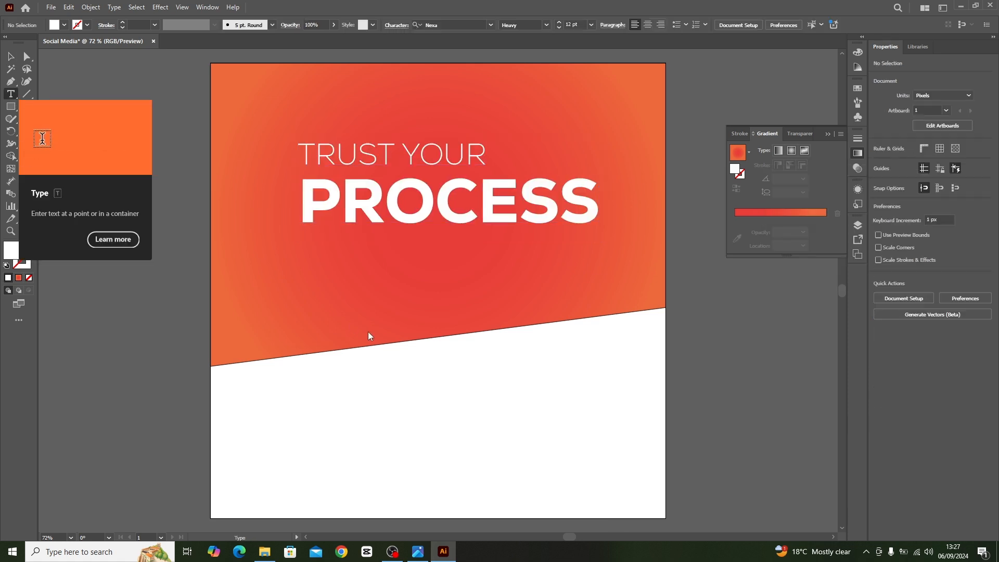
left_click(315, 252)
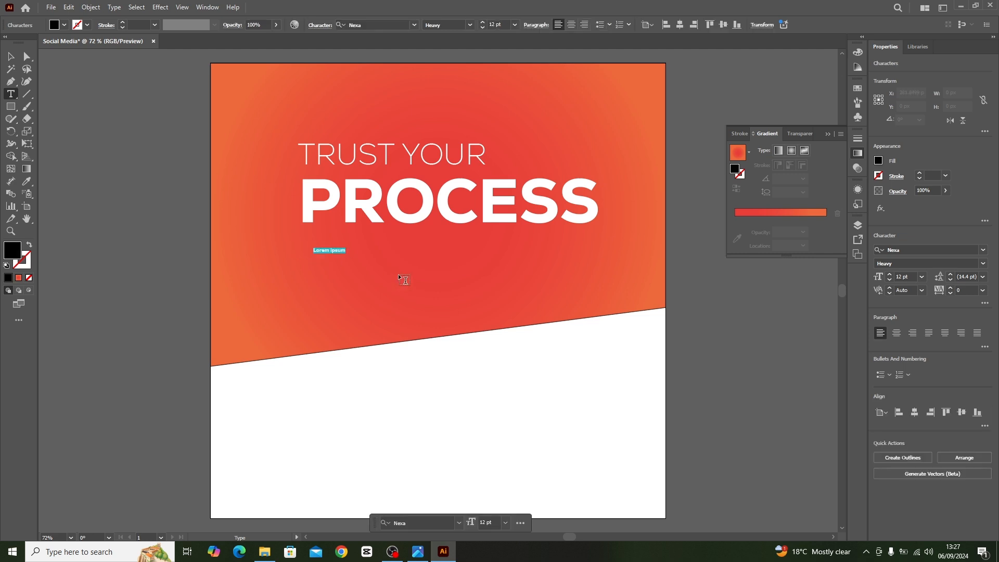
key("BackSpace")
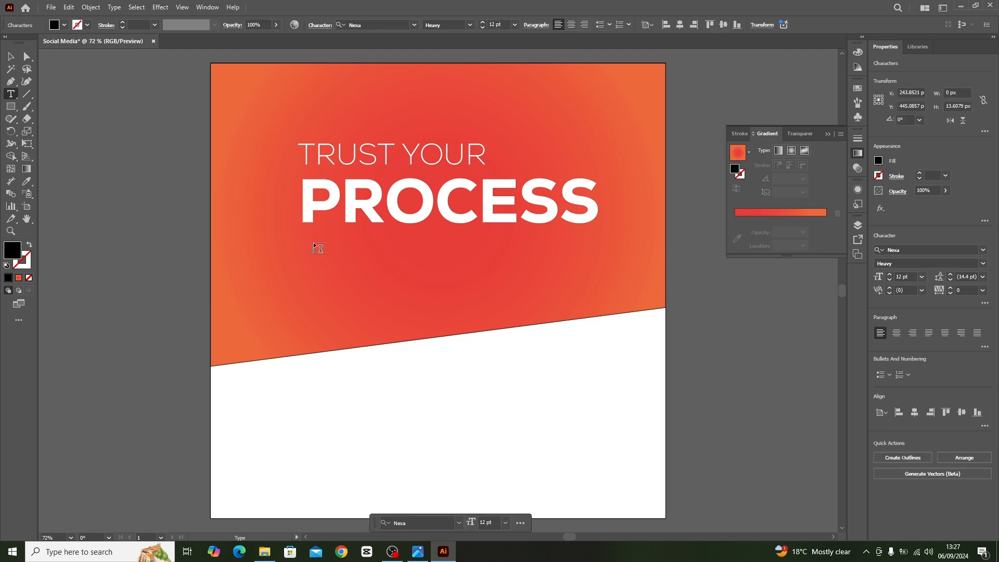
left_click_drag(309, 243, 619, 287)
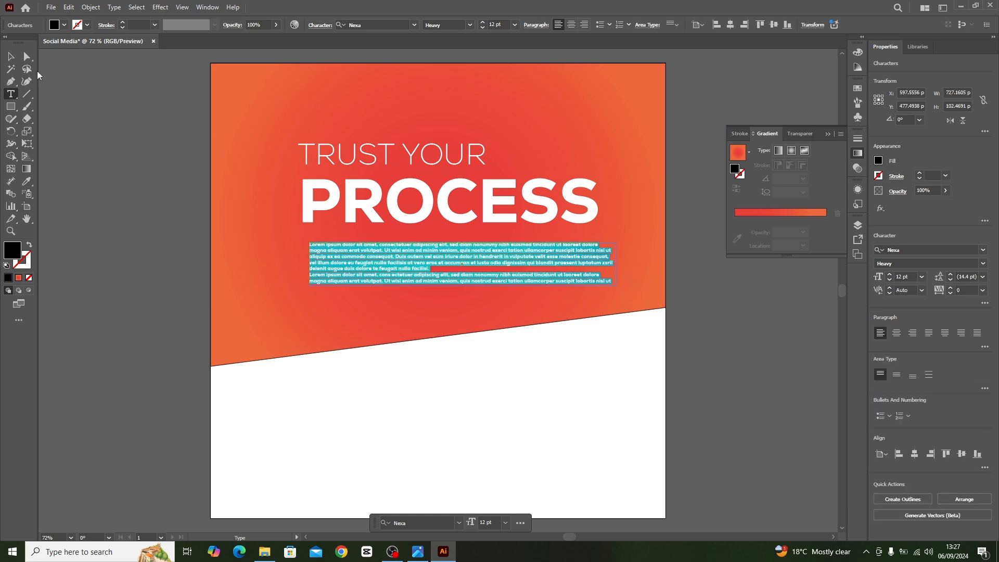
left_click(10, 56)
left_click(61, 72)
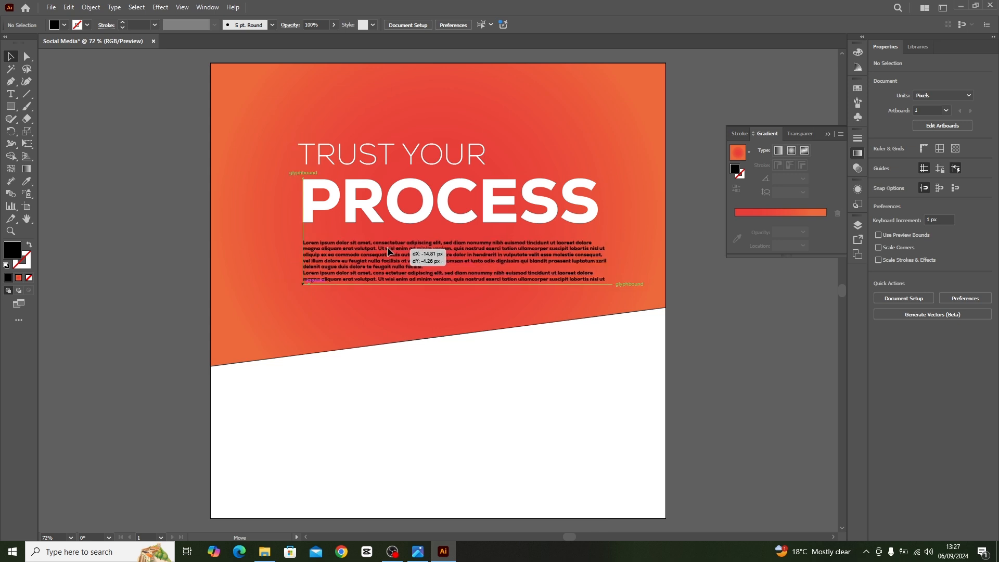
left_click(478, 310)
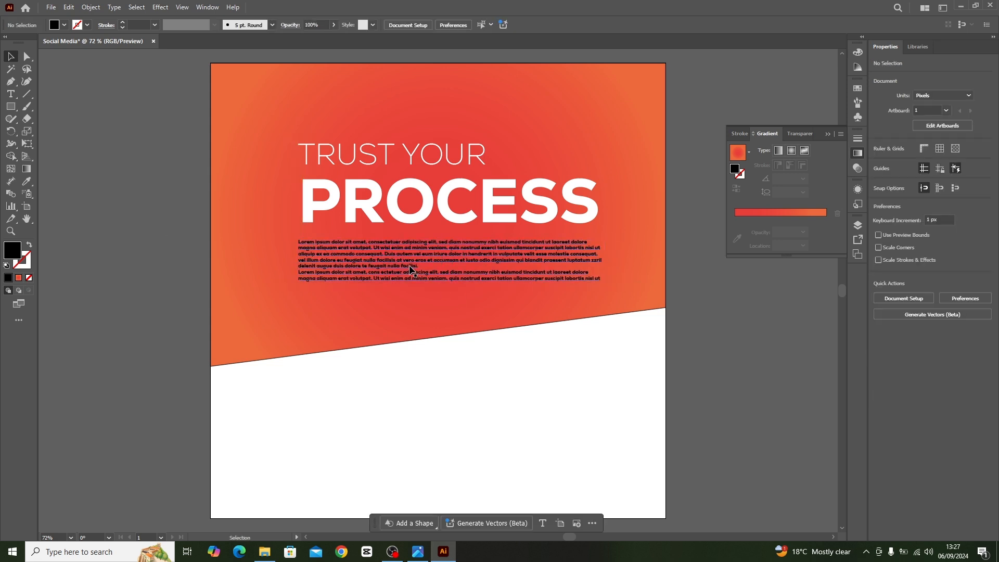
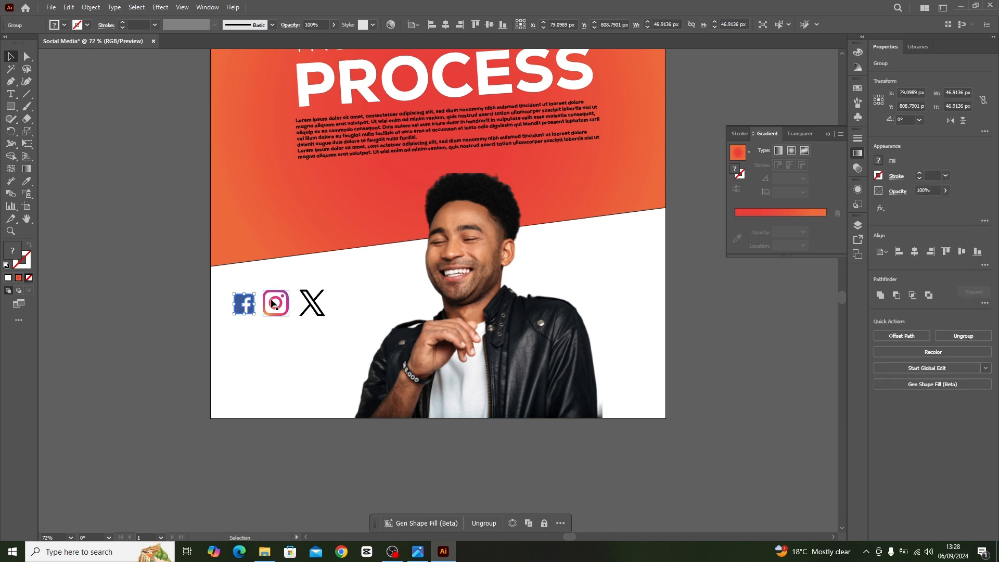
Scale the Instagram and X icons down together to about 118 x 49 px, close to the Facebook icon's size.
left_click(317, 305, "shift")
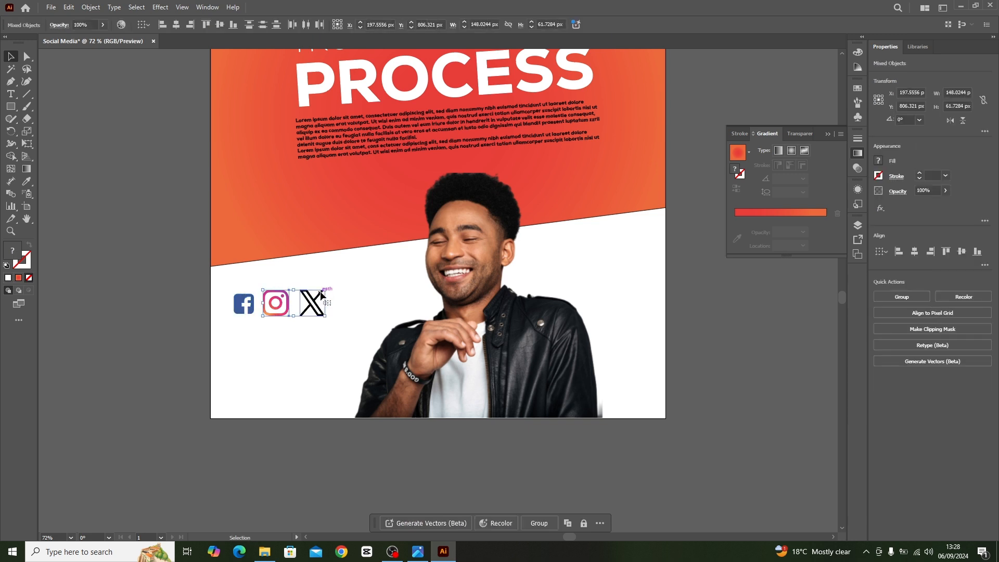
left_click_drag(325, 290, 309, 306)
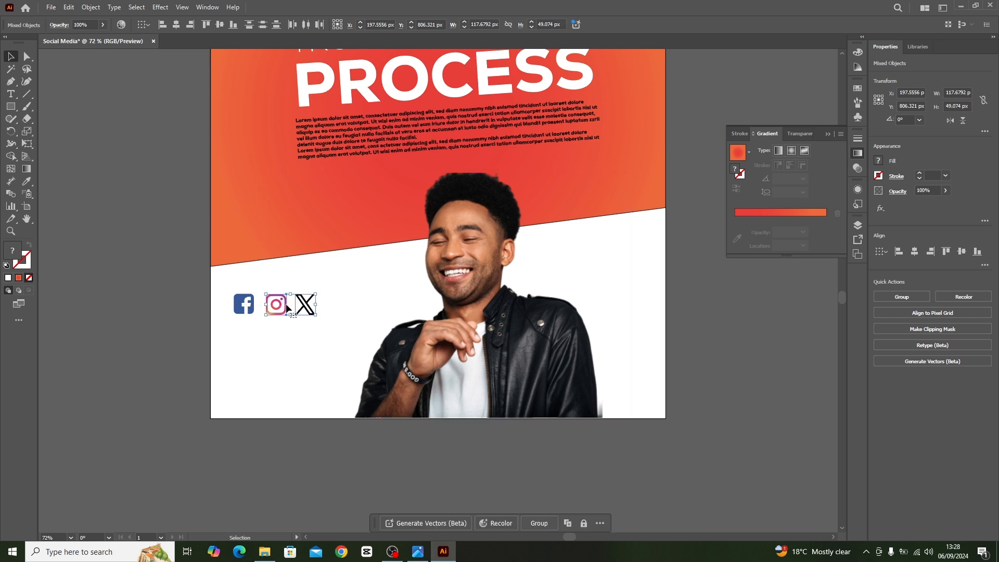
left_click(87, 275)
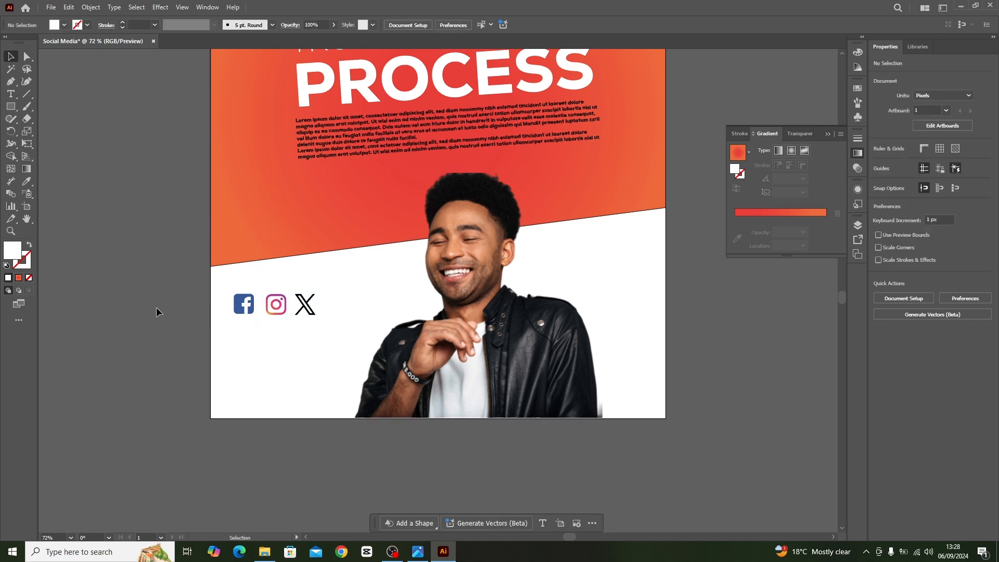
Draw a rounded rectangle about 235 x 51 px below the social icons and shift it towards the artboard's left edge.
left_click(10, 109)
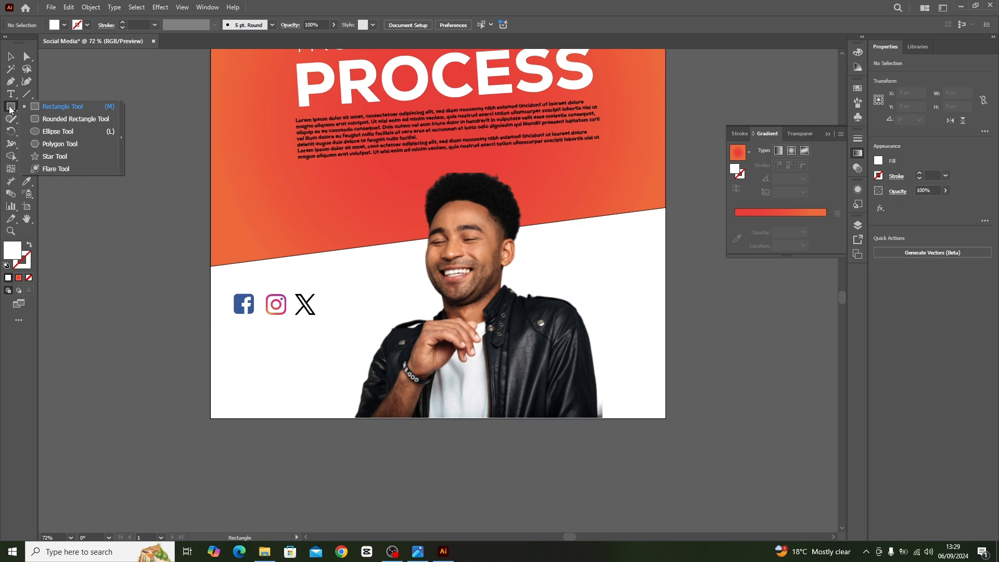
left_click(74, 119)
left_click_drag(242, 327, 342, 349)
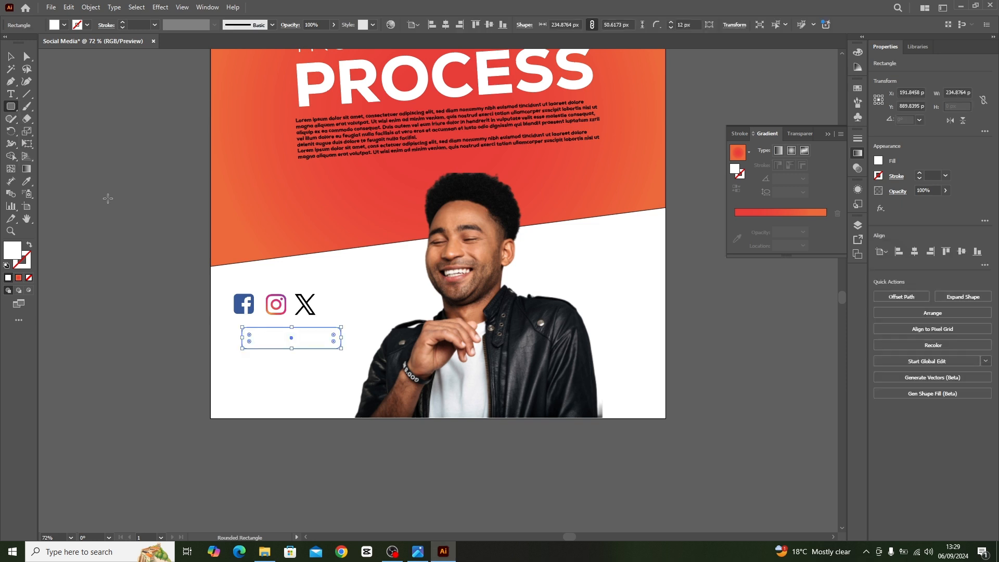
left_click(11, 56)
key("shift+Left")
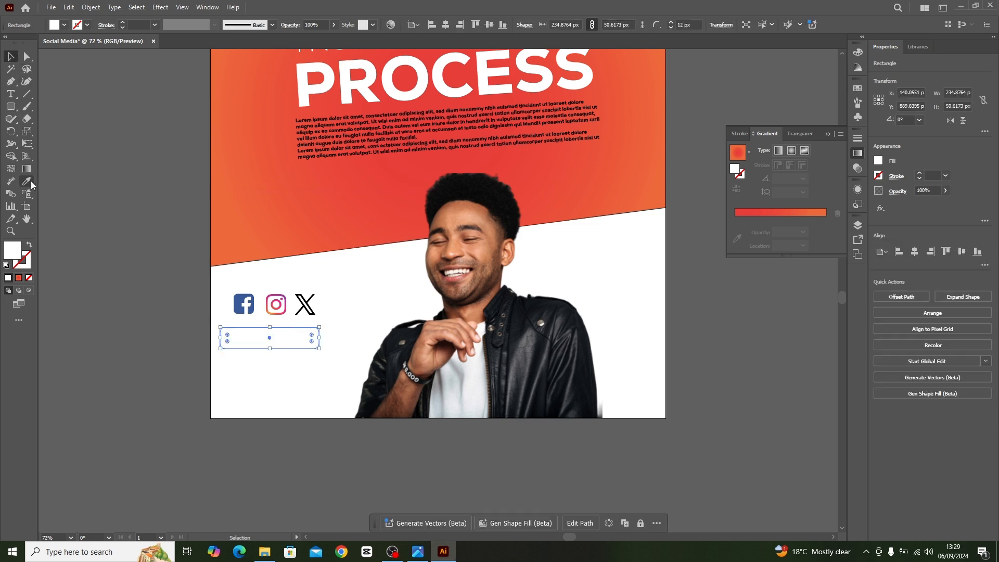
Sample the background's red-orange radial gradient onto the rounded rectangle with the Eyedropper.
left_click(27, 182)
left_click(379, 245)
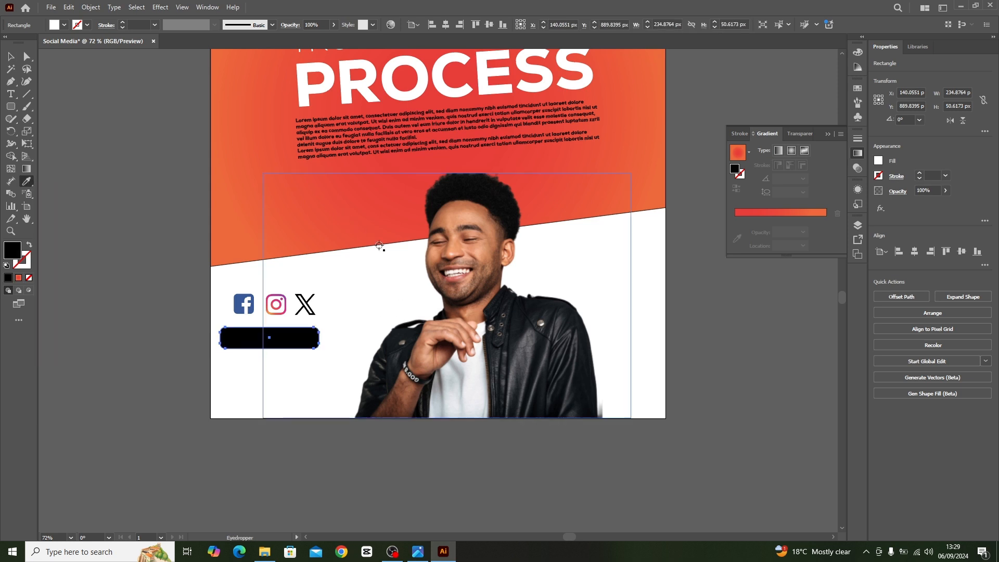
left_click(221, 179)
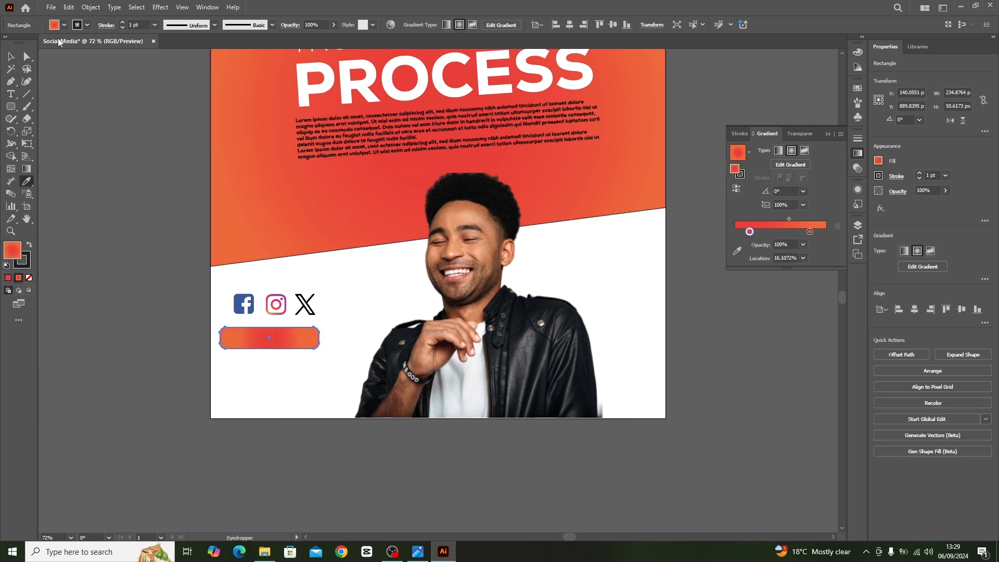
left_click(11, 57)
left_click(328, 400)
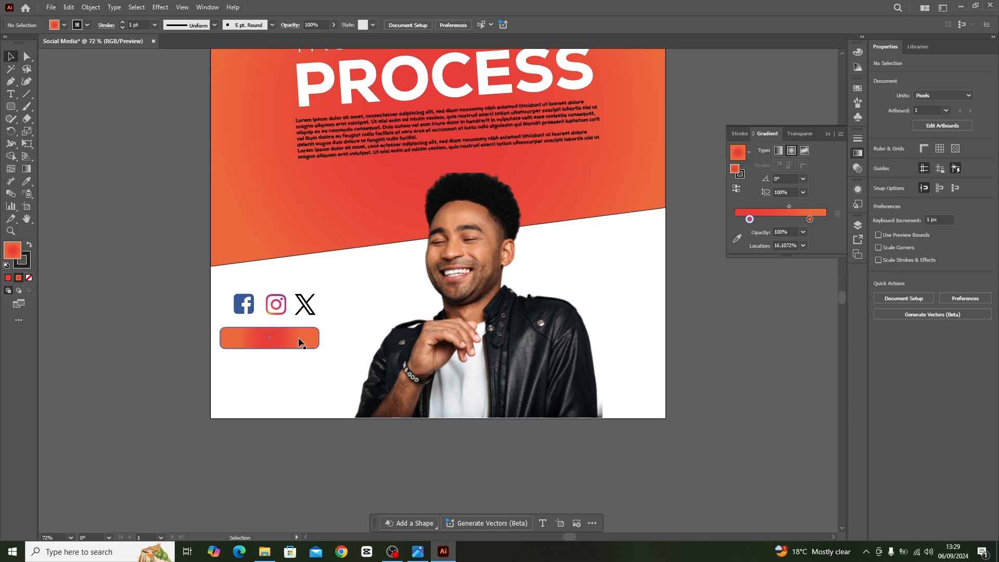
Nudge the rounded rectangle closer beneath the social icons and remove its stroke.
left_click_drag(304, 337, 307, 333)
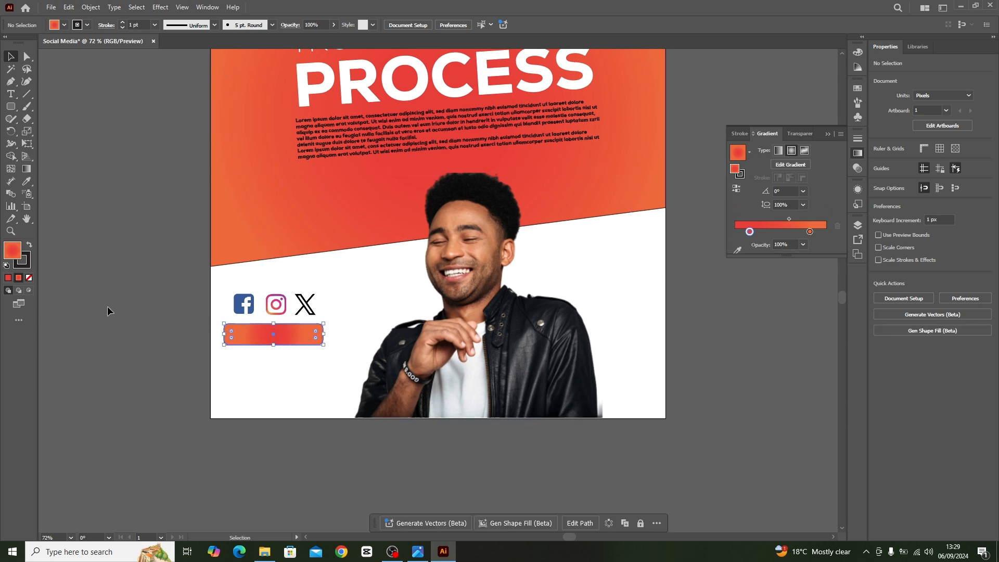
left_click(260, 344)
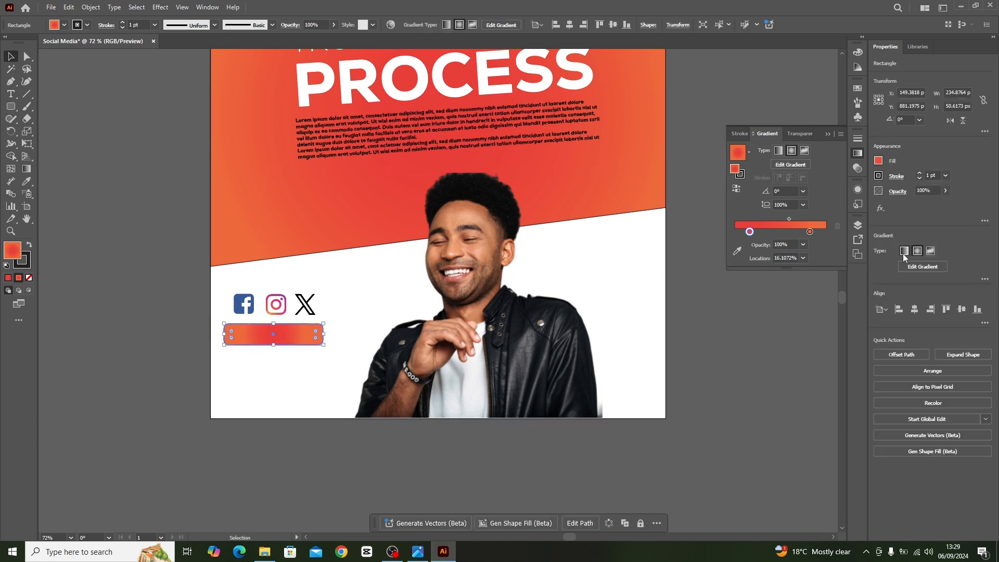
left_click(879, 176)
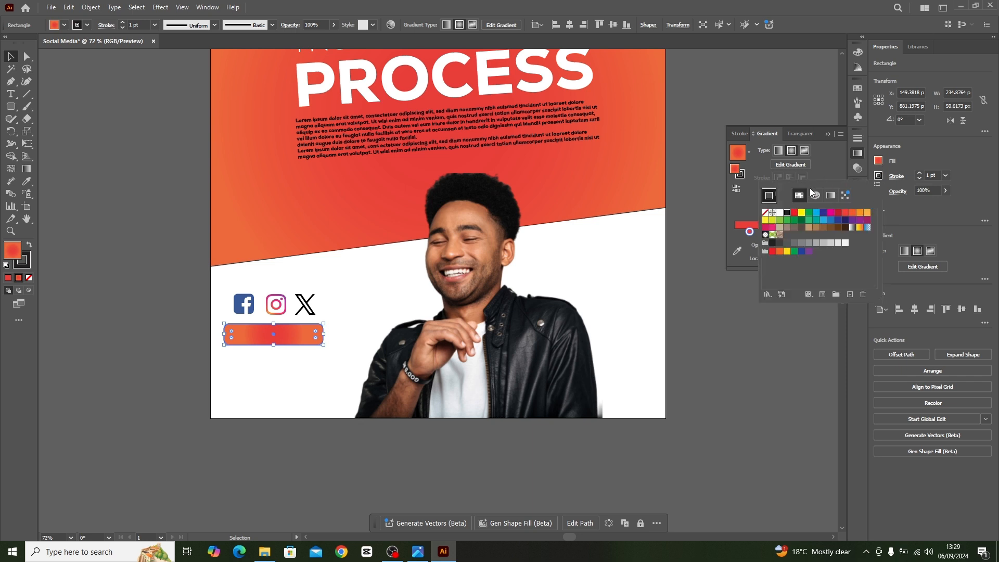
left_click(766, 213)
left_click(108, 270)
Place a copy of the "TRUST YOUR" text on the rounded rectangle, straightened to 0° and scaled down to about 32 pt.
scroll(274, 379, "up", 1)
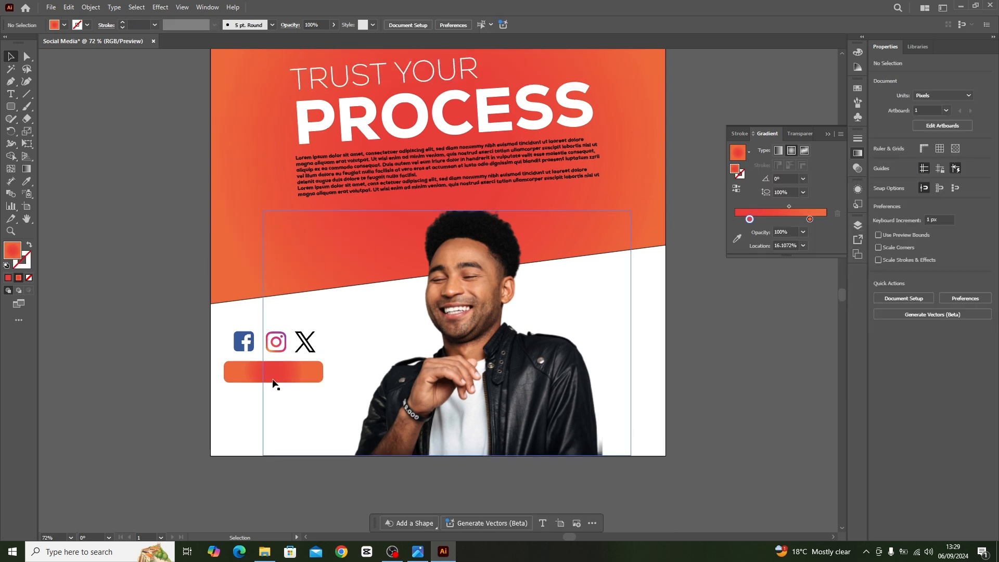
scroll(286, 375, "up", 1)
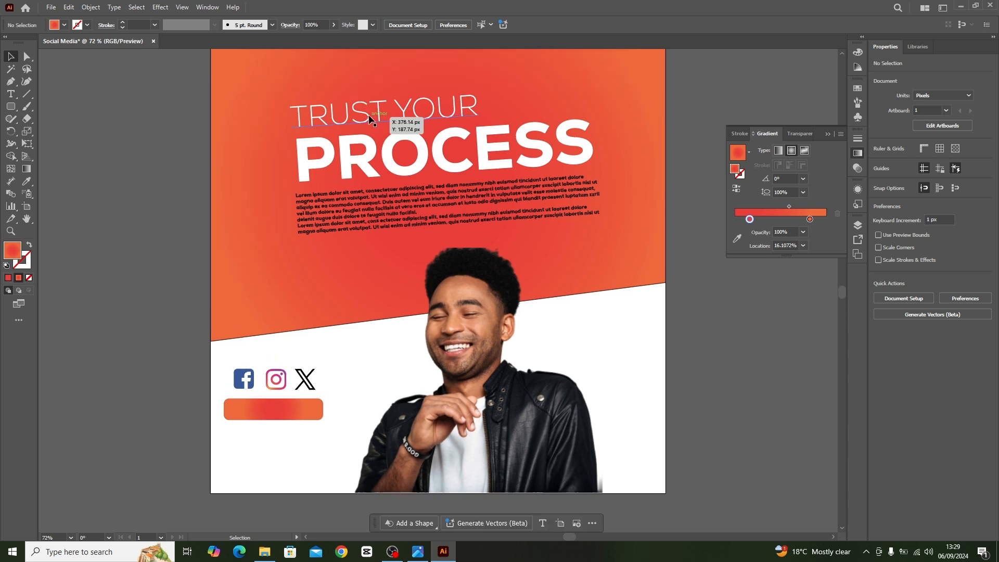
left_click_drag(369, 114, 295, 407)
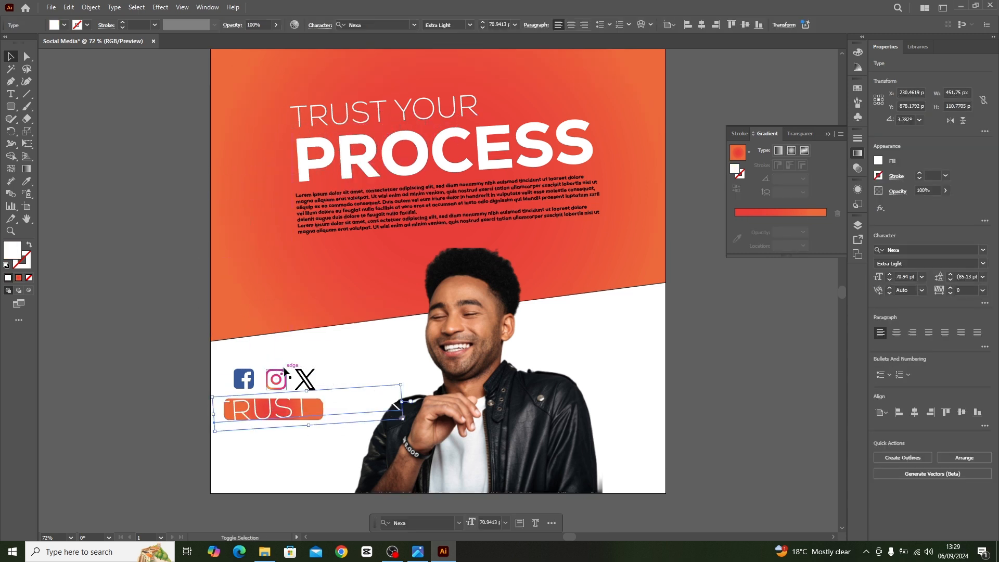
left_click_drag(408, 395, 301, 411)
Replace the copied text on the rounded rectangle with the social media handle.
double_click(301, 409)
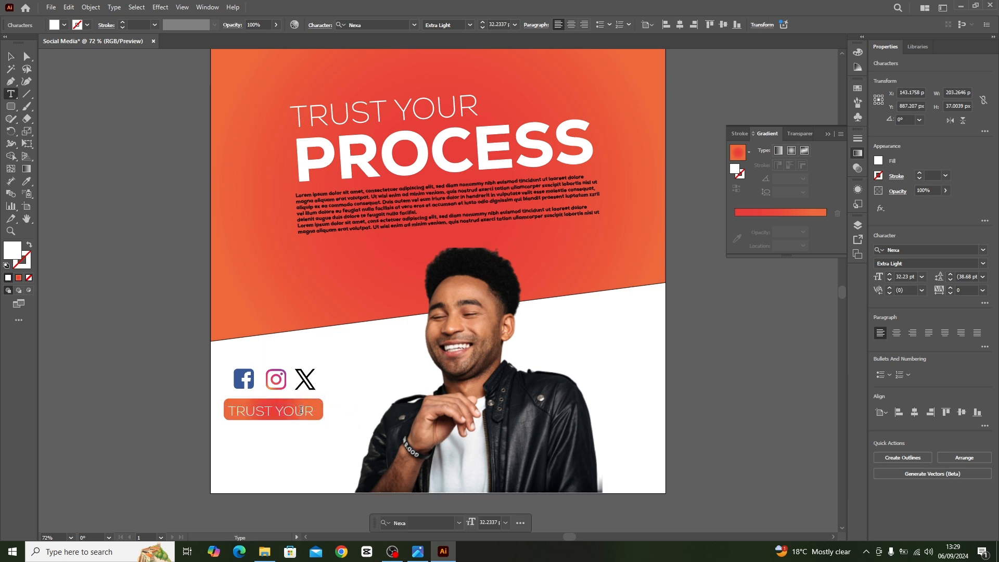
key("ctrl+a")
type("@")
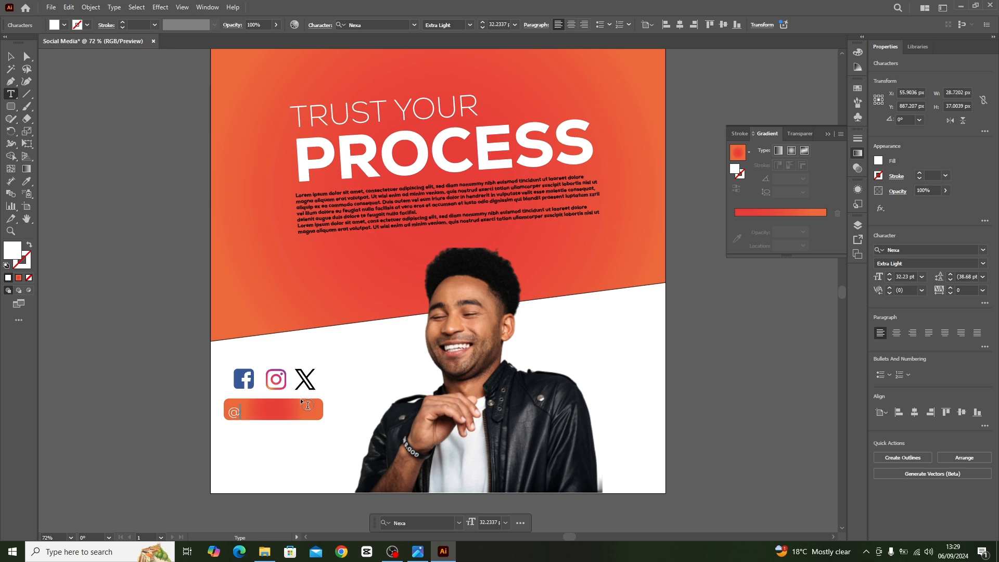
type("EDDY254")
key("Escape")
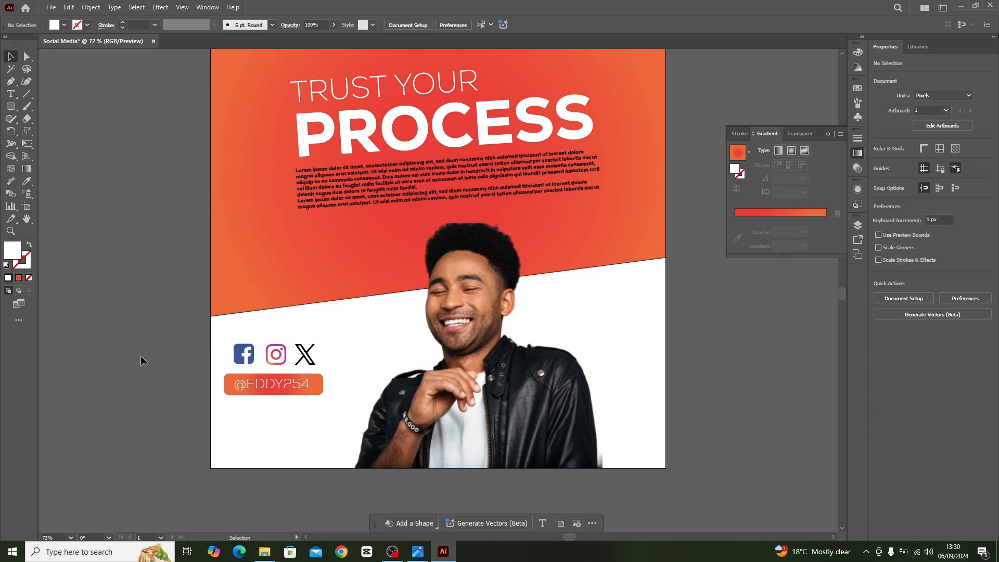
Add a Lorem ipsum text box about 279 x 56 px below the handle, spaced about 21 px from the rounded rectangle.
scroll(201, 333, "down", 3)
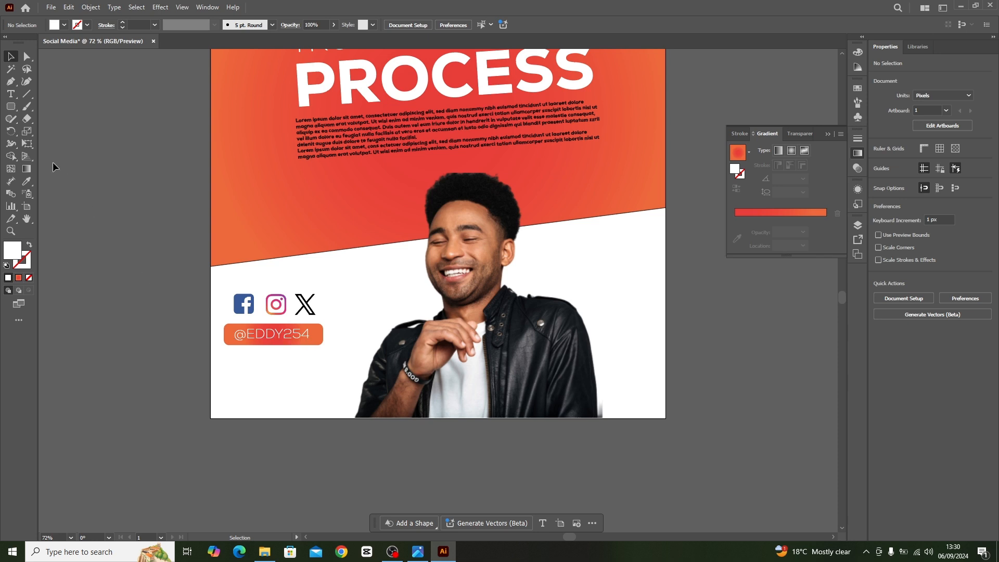
left_click(10, 93)
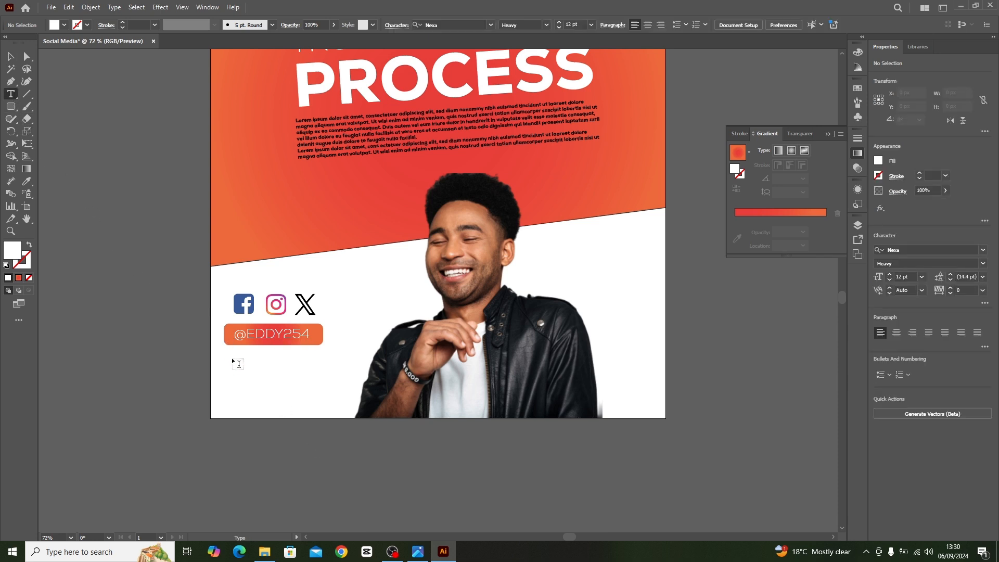
left_click_drag(229, 358, 344, 381)
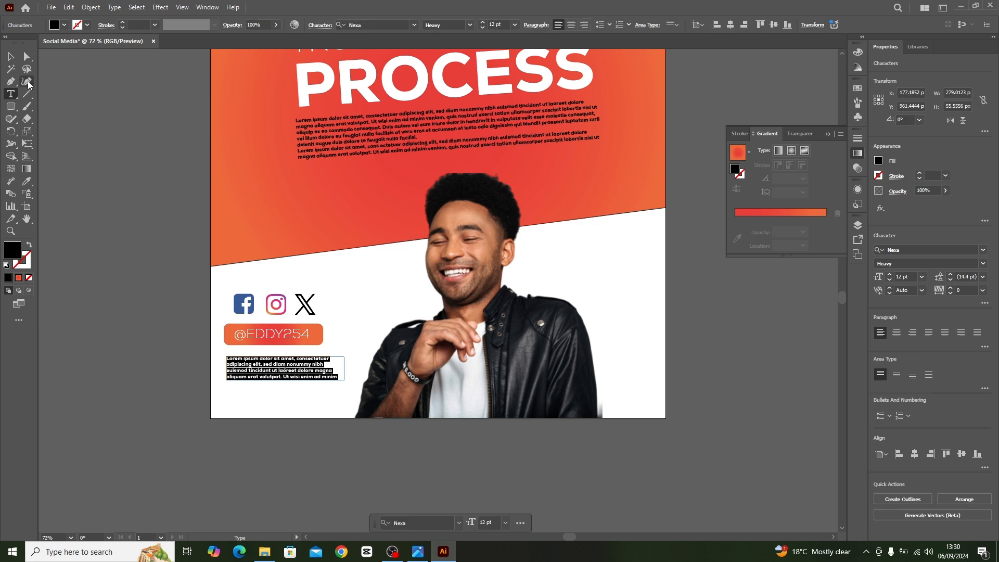
left_click(11, 57)
left_click(58, 96)
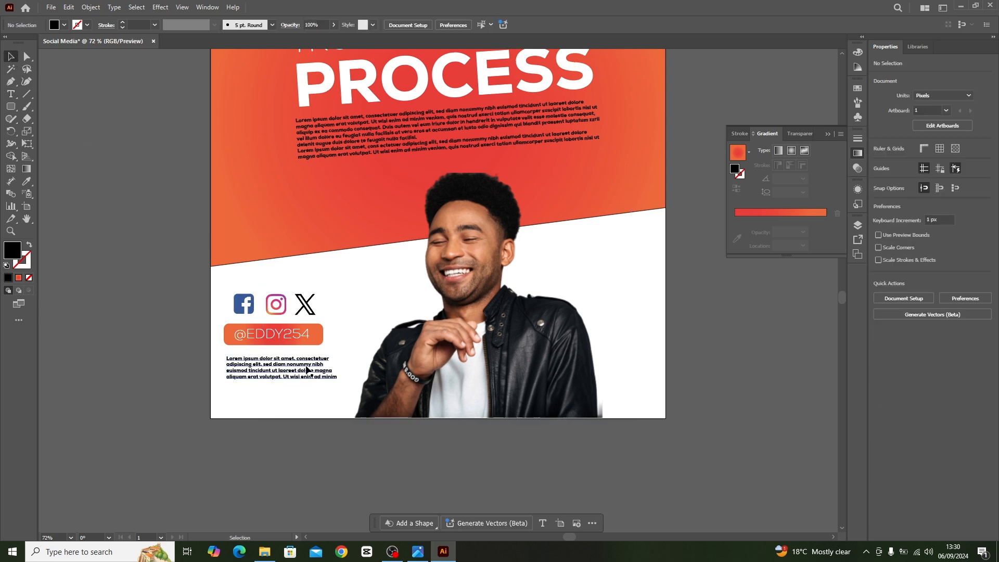
left_click_drag(307, 371, 306, 368)
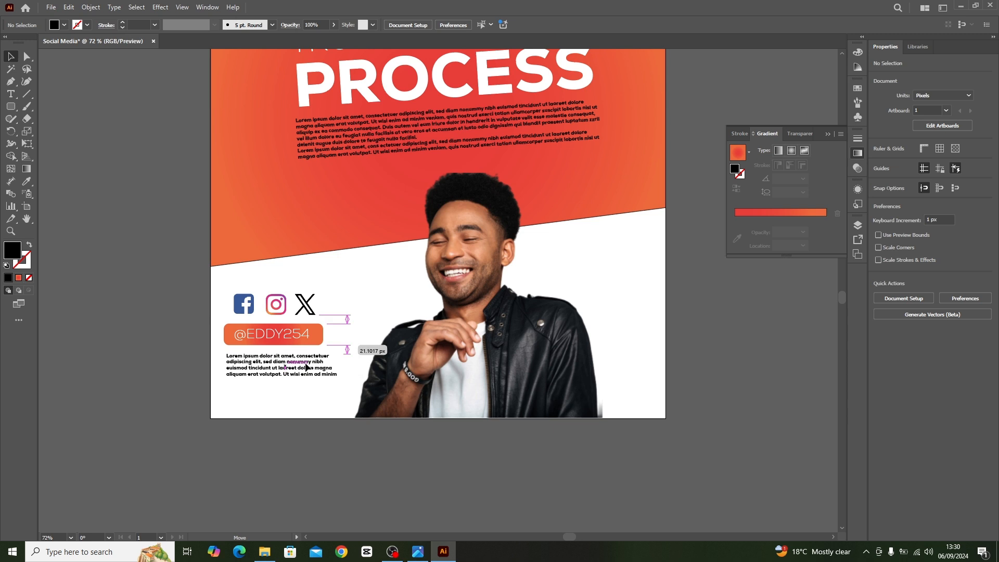
left_click(295, 461)
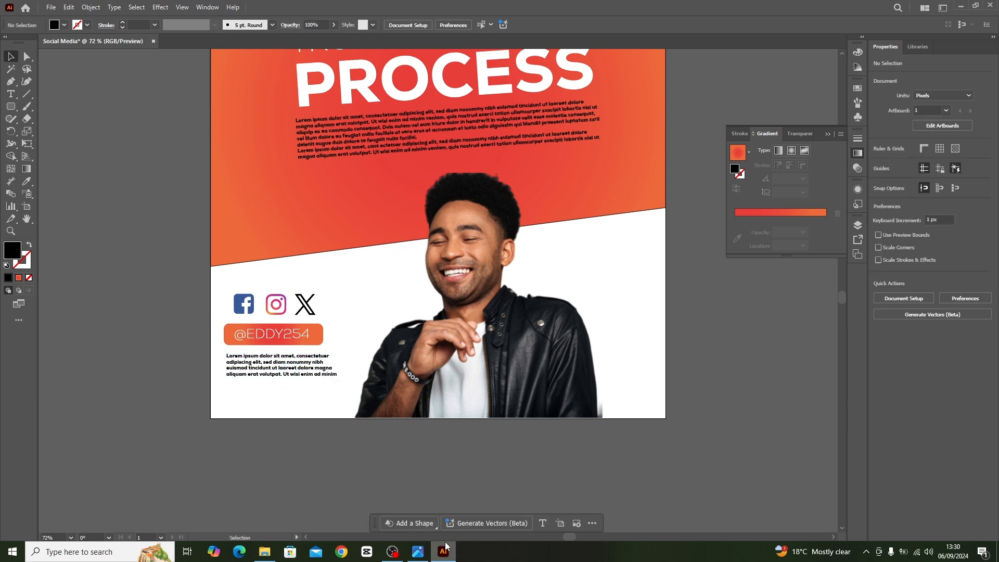
Add the text "Contact Me" below the small Lorem ipsum paragraph and enlarge it to about 36 pt.
scroll(300, 395, "down", 3)
key("t")
left_click(227, 315)
type("Contact Me")
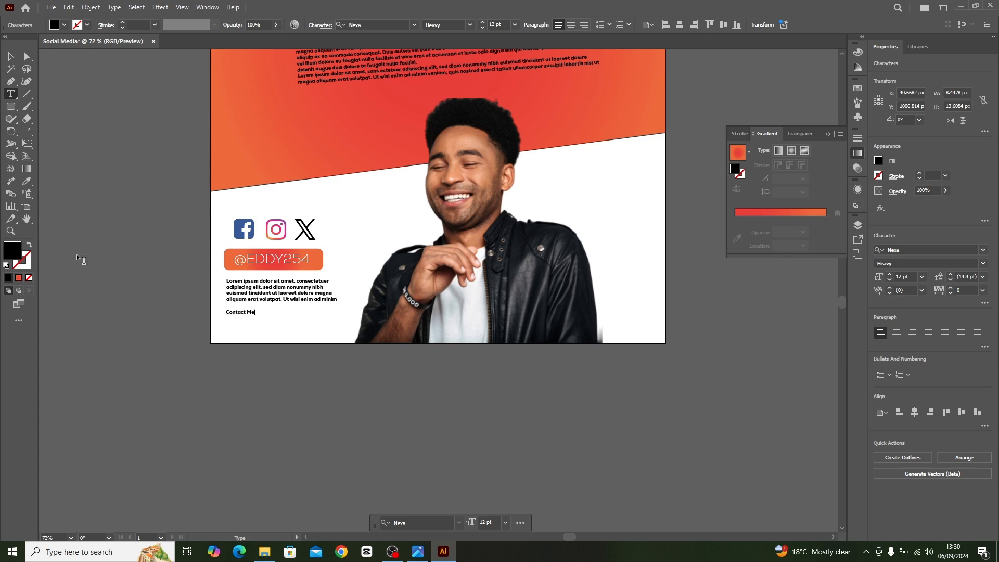
left_click(10, 56)
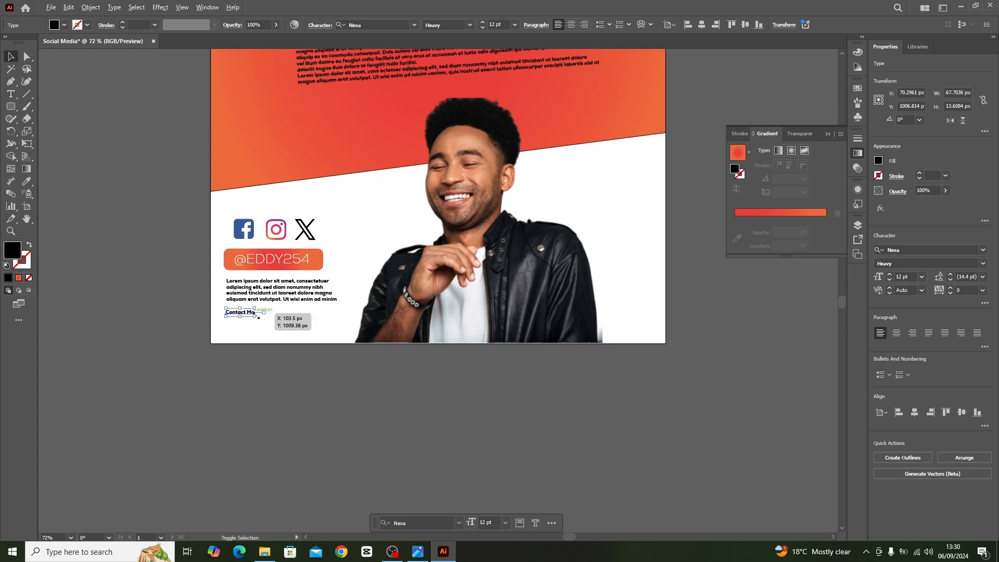
left_click_drag(266, 320, 294, 320)
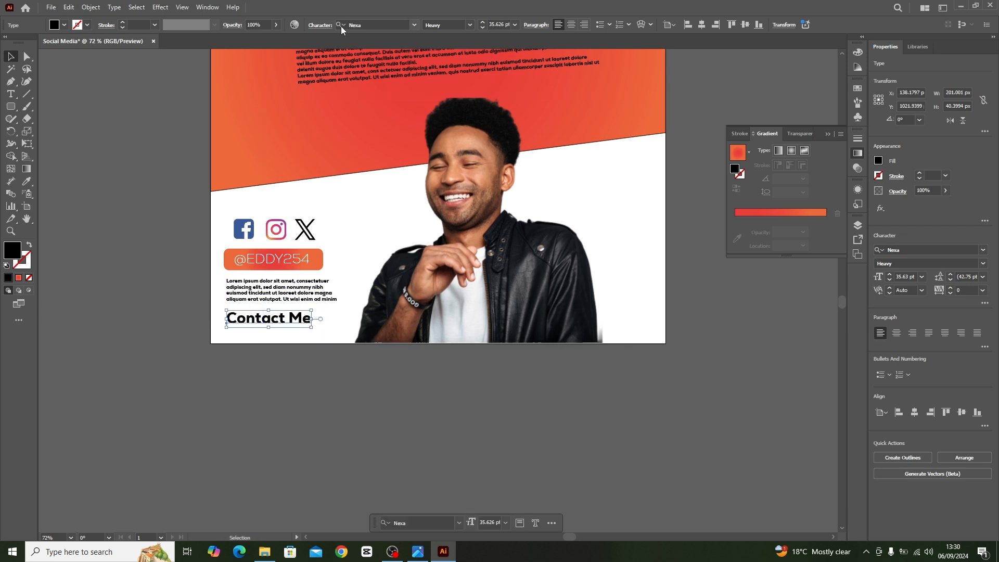
Set the "Contact Me" font to Segoe Script Regular and enlarge the text to about 40 pt.
left_click(382, 25)
type("s")
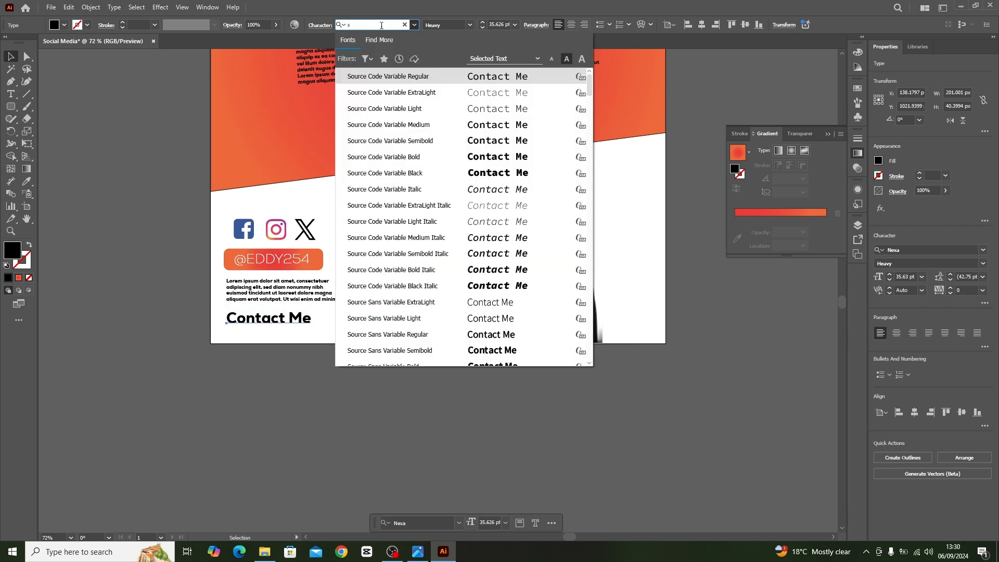
type("vr")
left_click(390, 102)
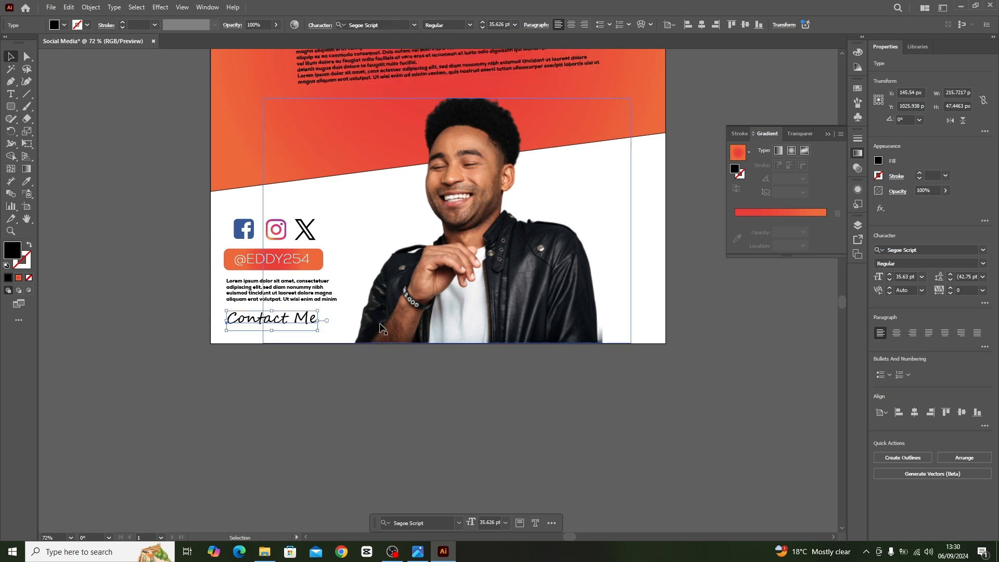
mouse_move(318, 331)
left_mouse_down()
mouse_move(333, 334)
mouse_move(306, 320)
left_mouse_up()
Change the fill colour of the "Contact Me" text to orange.
left_click(879, 161)
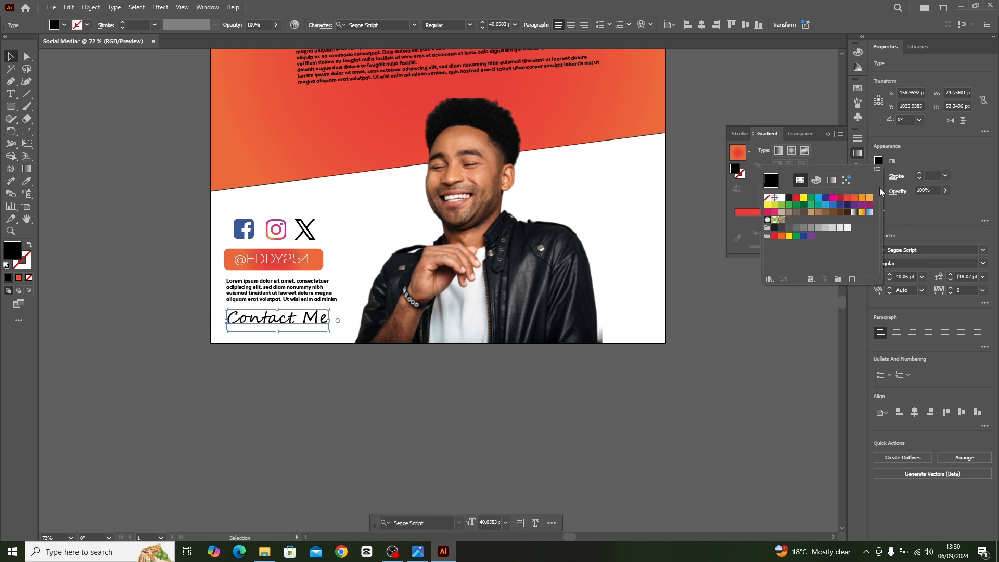
left_click(855, 198)
left_click(259, 192)
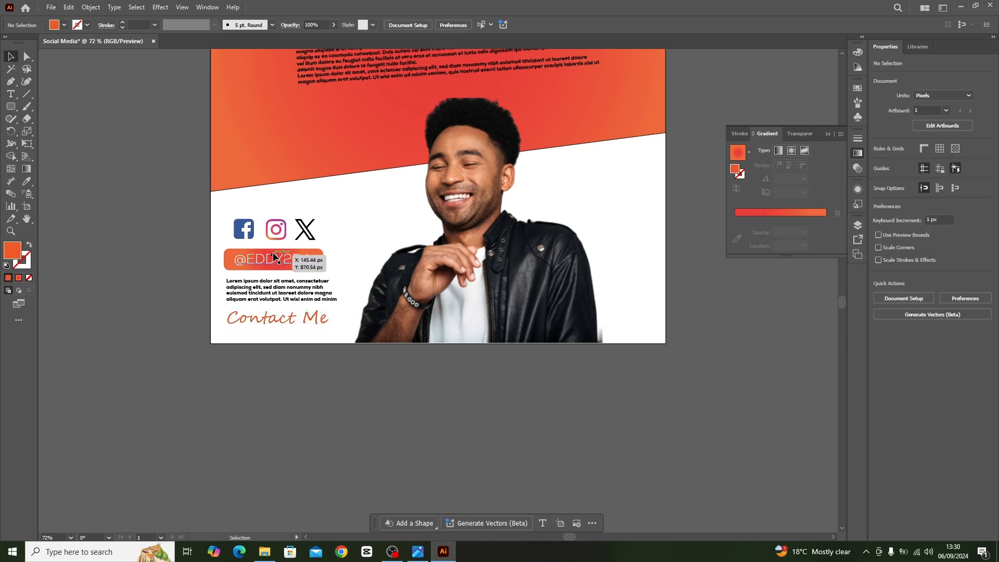
Place a copy of the handle text below "Contact Me" and replace its content with the contact phone number.
left_click_drag(278, 262, 291, 336)
double_click(291, 333)
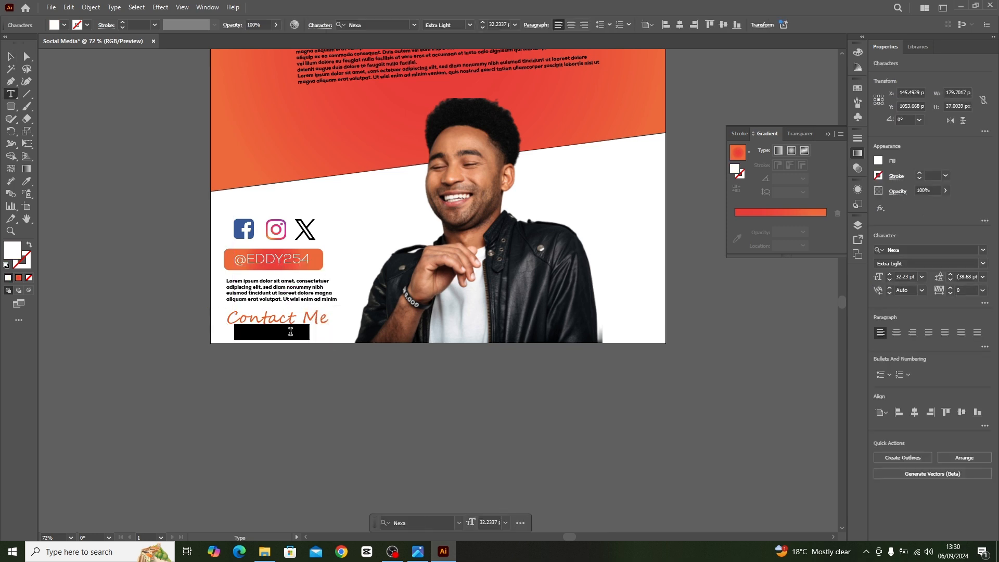
key("BackSpace")
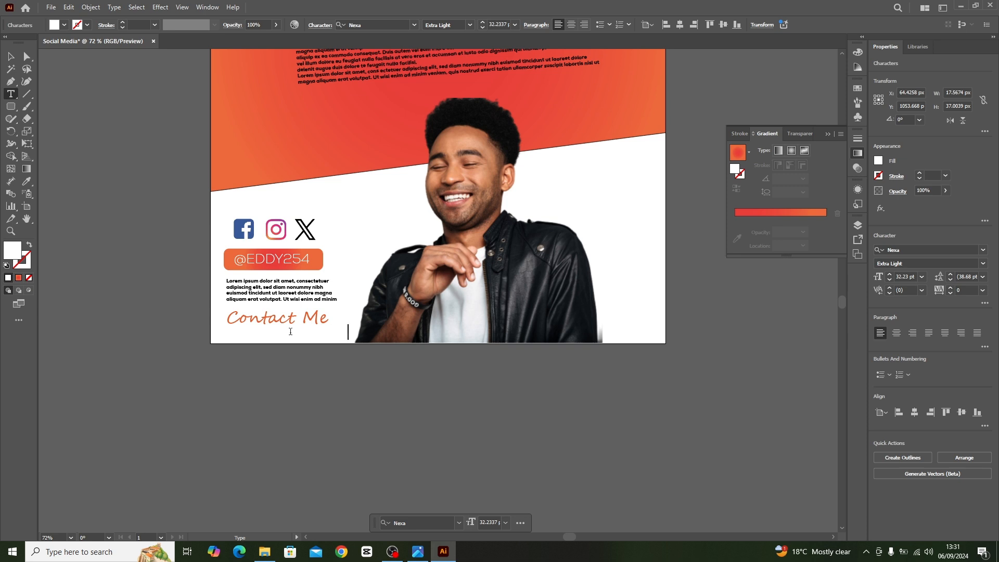
Change the fill colour of the whole phone number text to black.
key("ctrl+a")
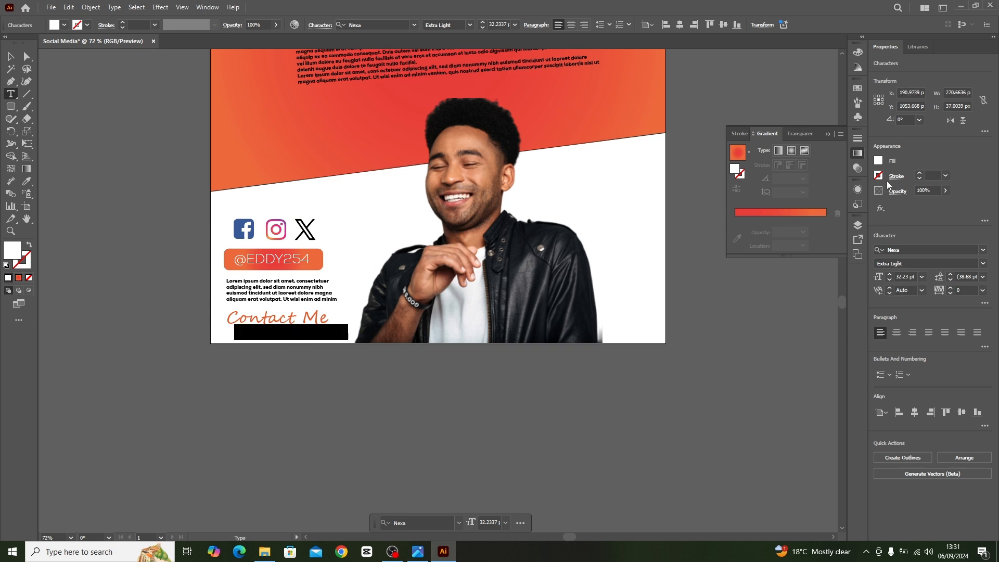
left_click(879, 161)
left_click(790, 198)
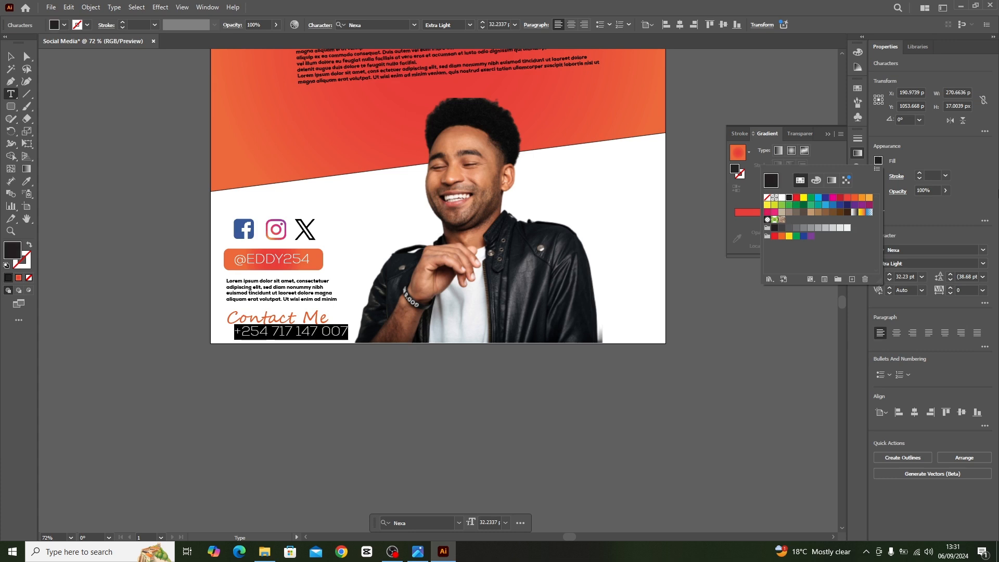
Move the phone number left and slightly down so it sits beneath the "Contact Me" text.
left_click(11, 56)
left_click_drag(290, 328, 264, 340)
left_click(107, 285)
Draw a narrow wedge tapering downward, about 49 px wide and 460 px tall, on the empty canvas beside the artboard with the Pen tool.
scroll(401, 402, "up", 5)
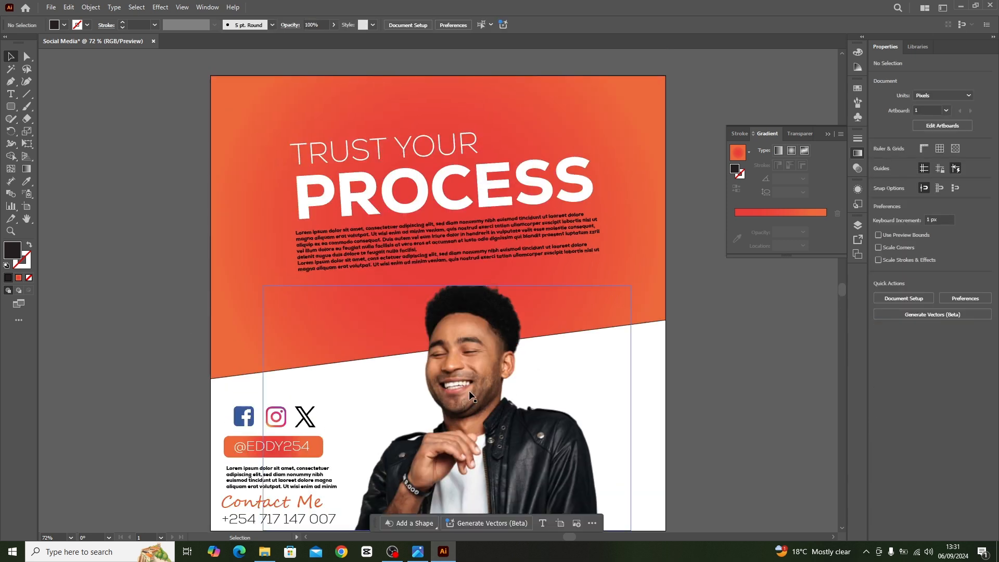
scroll(498, 386, "down", 2)
scroll(498, 386, "up", 2)
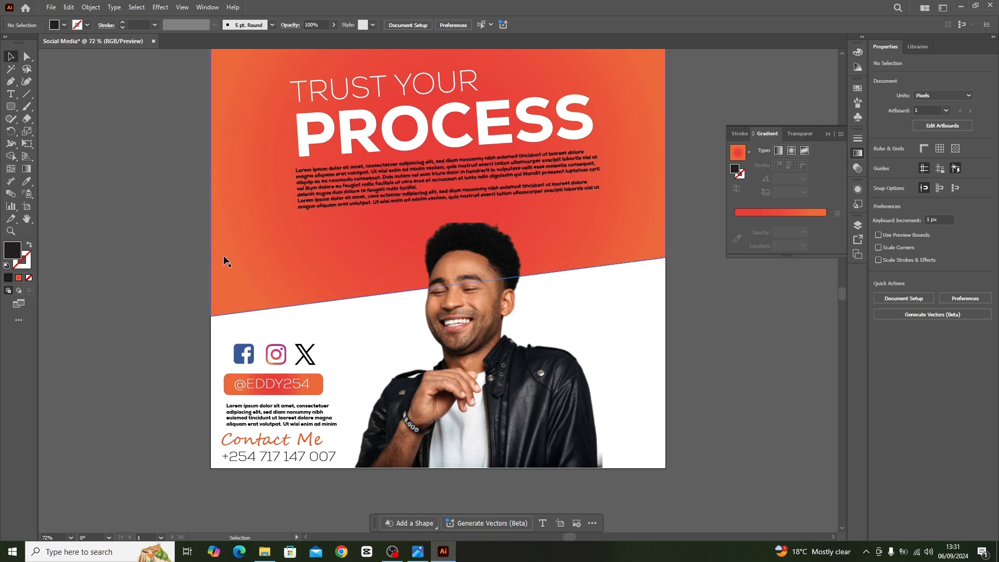
scroll(283, 248, "down", 7)
key("space")
left_click_drag(177, 164, 432, 238)
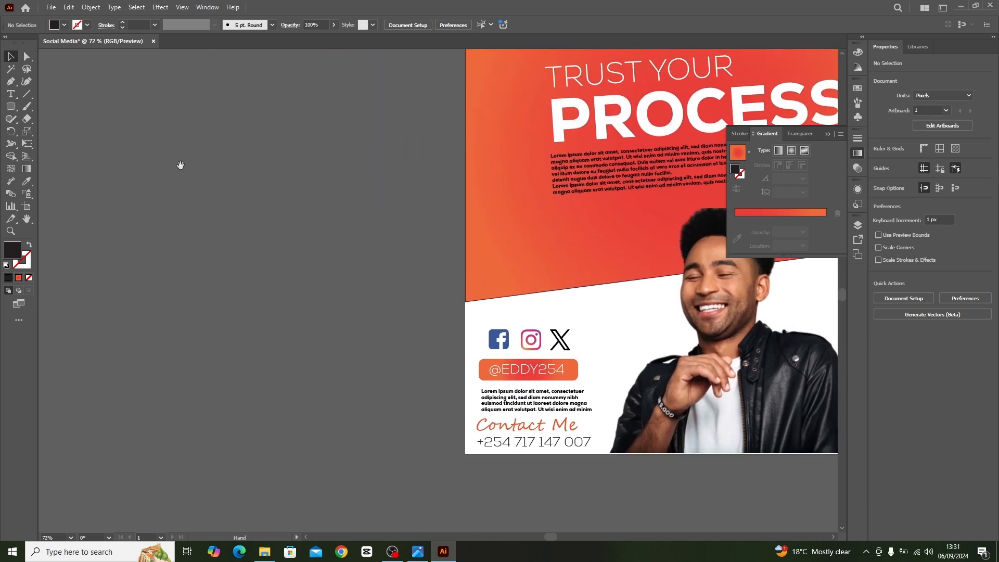
left_click(11, 82)
left_click(153, 79)
left_click(165, 78)
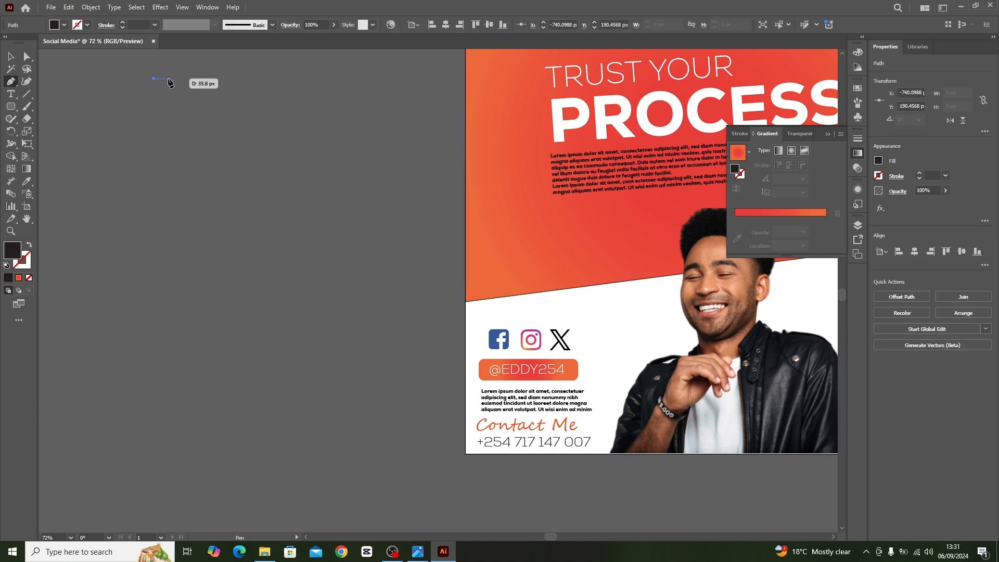
left_click(144, 272)
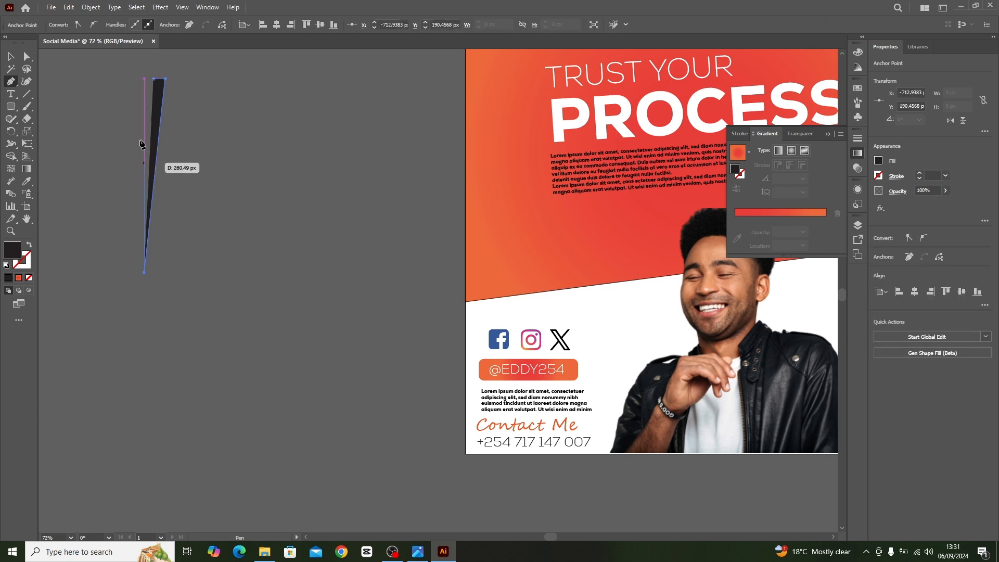
left_click(154, 78)
left_click(11, 55)
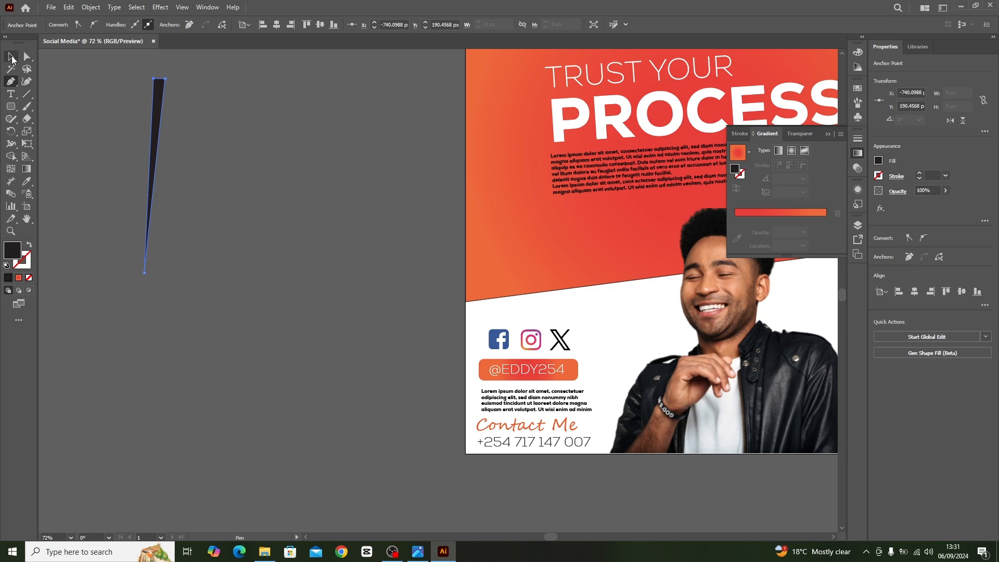
Move the wedge closer to the artboard on the empty canvas and change its fill colour to white.
left_click(295, 129)
left_click_drag(167, 101, 313, 113)
left_click(878, 161)
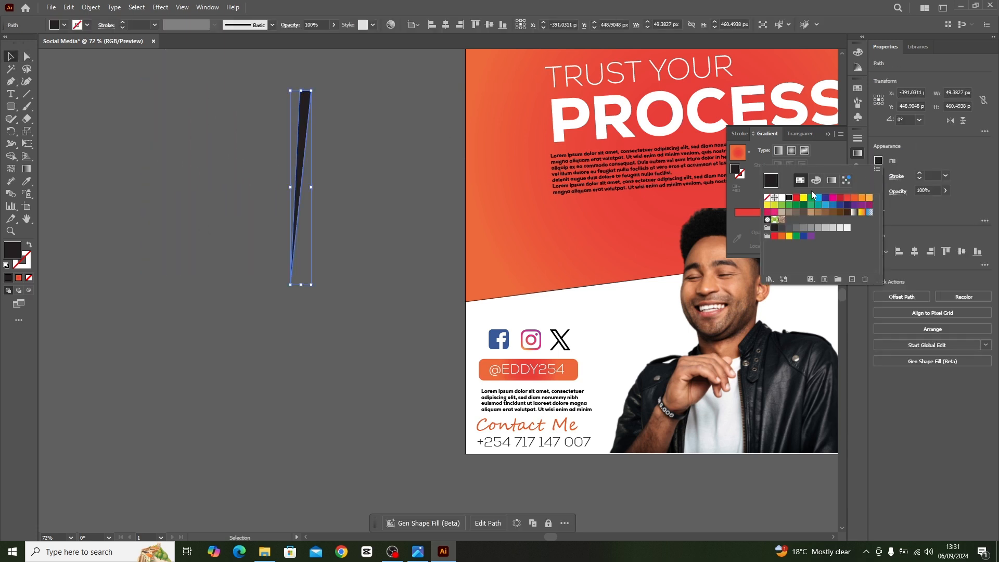
left_click(781, 198)
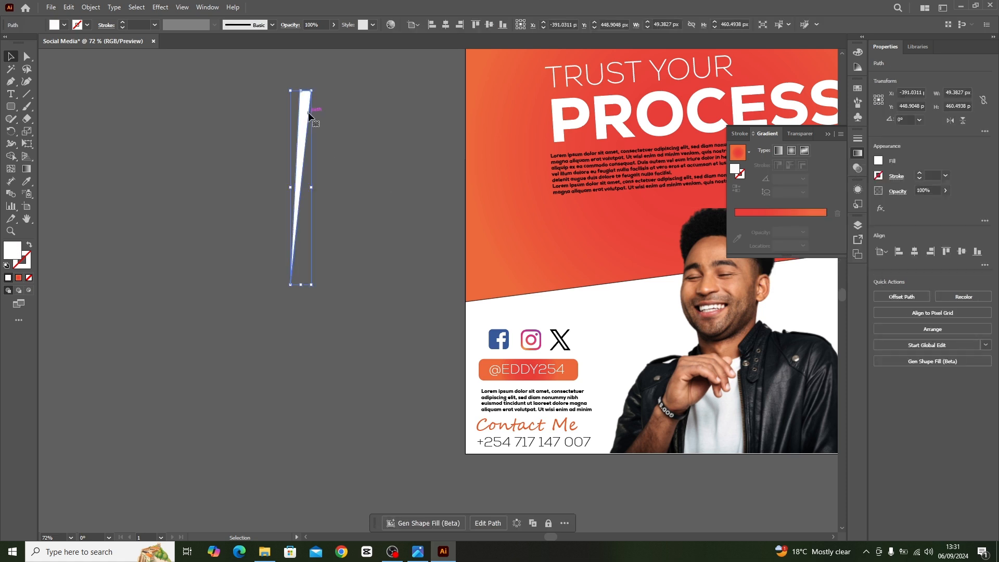
Draw a small white circle at the lower tip of the wedge with the Ellipse tool.
left_click(350, 226)
left_click(11, 107)
left_click_drag(14, 110, 32, 135)
left_click_drag(285, 286, 295, 296)
key("v")
left_click(145, 136)
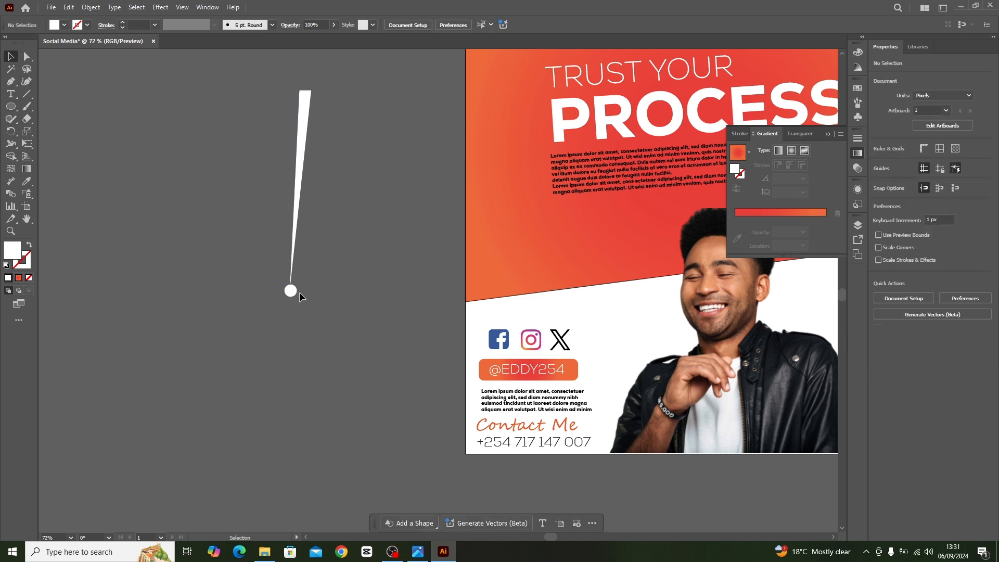
Align the wedge and circle on their horizontal centres and move the circle directly under the wedge's tip.
left_click(290, 289)
left_click_drag(279, 265, 312, 309)
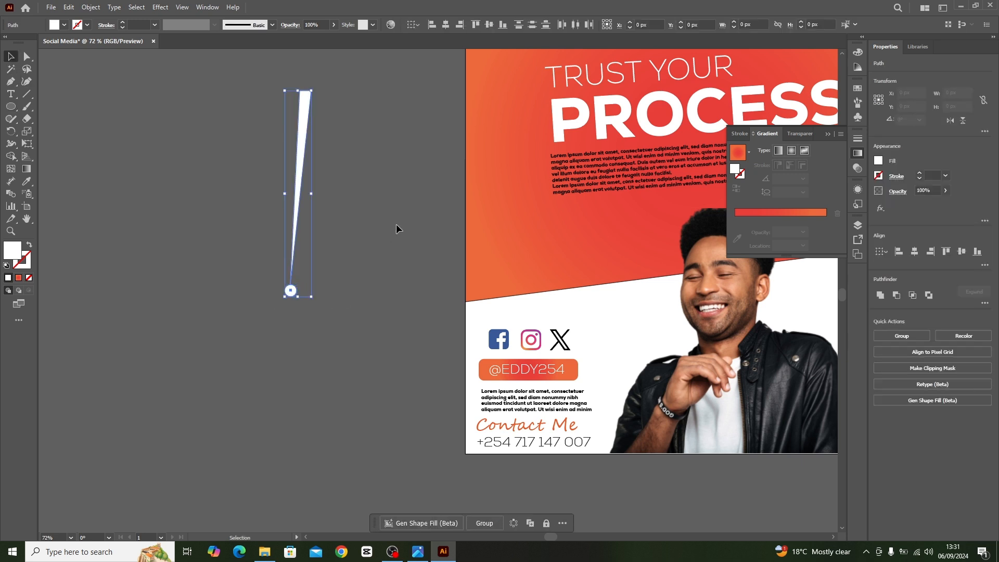
left_click(446, 24)
left_click(301, 305)
left_click_drag(296, 297, 287, 297)
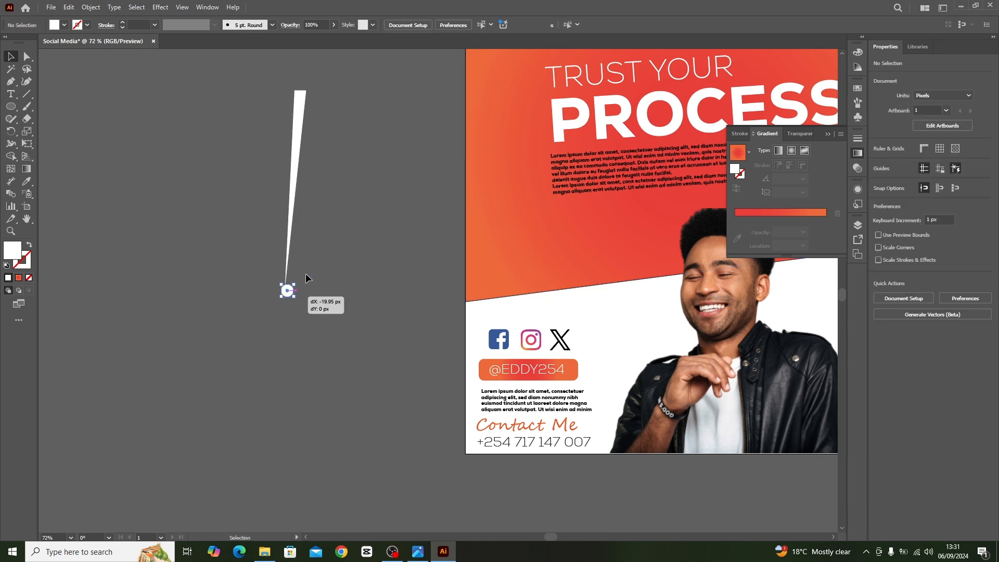
Create a copy of the wedge rotated 10° about the centre of the small circle.
left_click(302, 129)
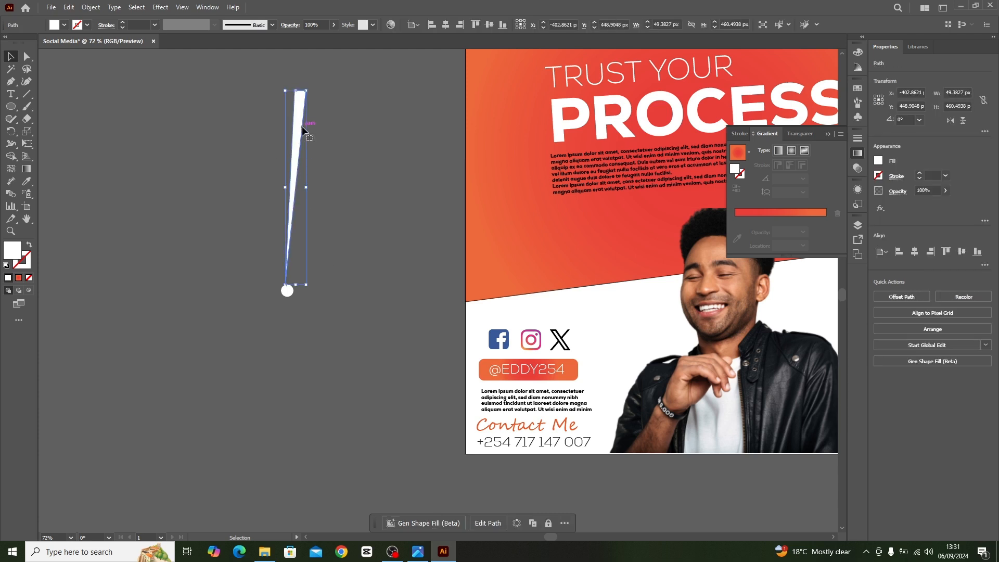
key("r")
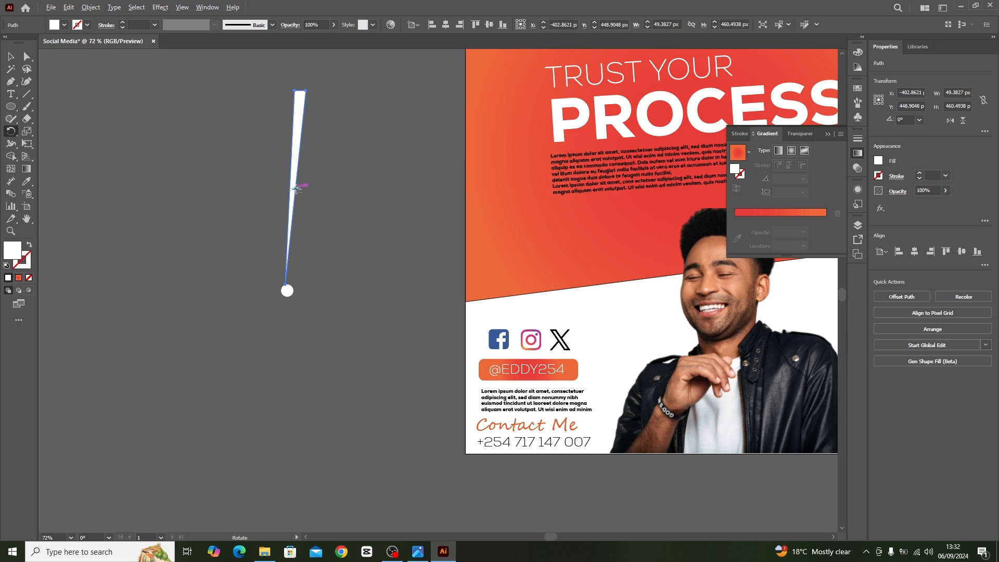
left_click(287, 290, "alt")
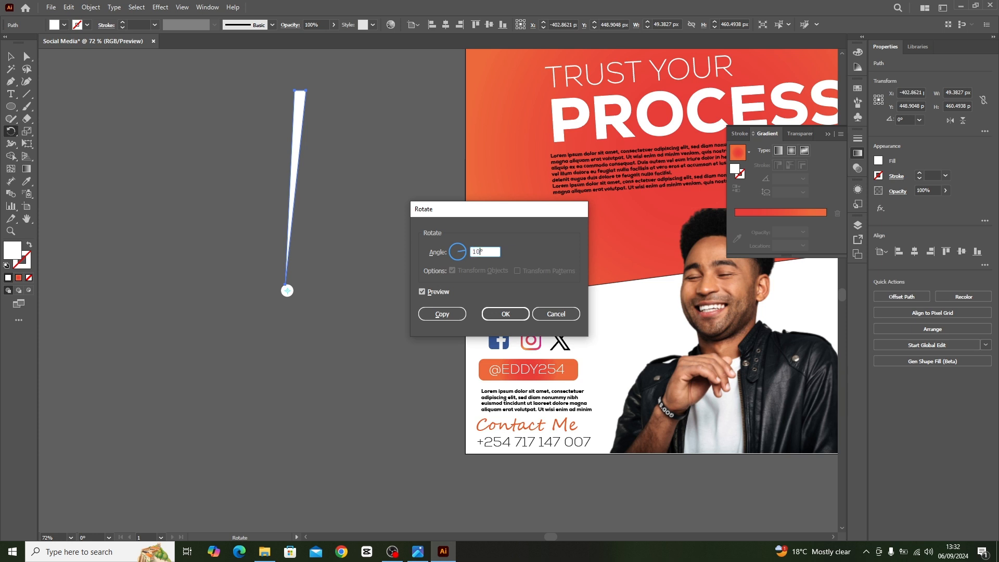
left_click(447, 311)
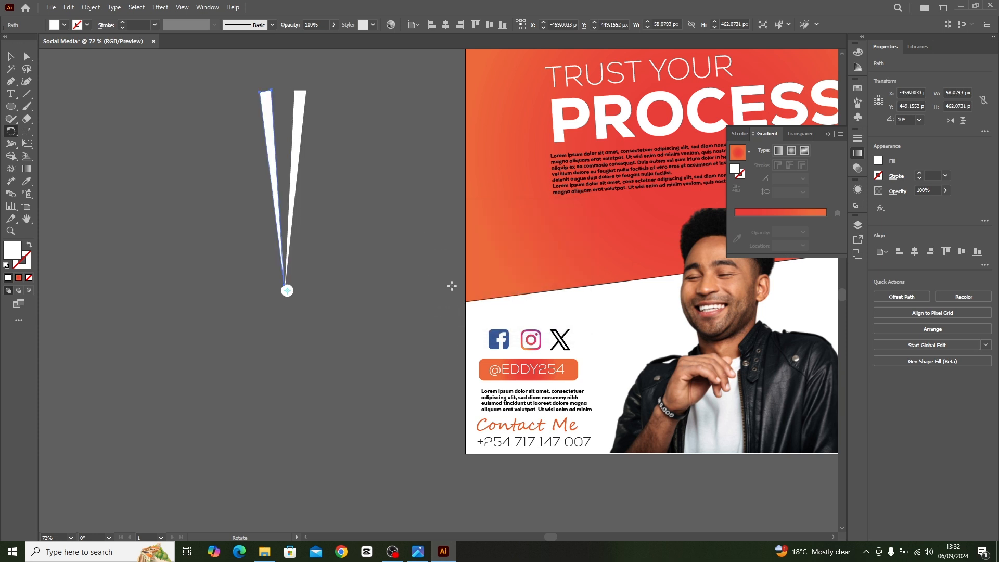
Repeat the rotated copy of the wedge until the rays form a full circular sunburst.
key("ctrl+d")
key("ctrl+d")
key("ctrl+d")
key("ctrl+d")
key("ctrl+d")
key("ctrl+d")
key("ctrl+d")
key("ctrl+d")
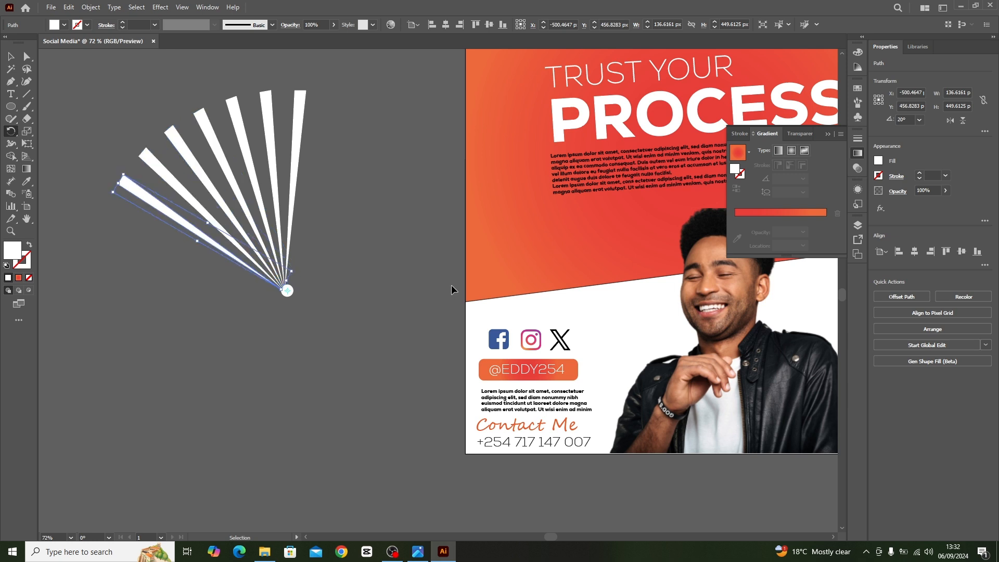
key("ctrl+d")
key("ctrl+d")
key("ctrl+d")
key("ctrl+d")
key("ctrl+d")
key("ctrl+d")
key("ctrl+d")
key("ctrl+d")
key("ctrl+d")
key("ctrl+d")
key("ctrl+d")
key("ctrl+d")
key("ctrl+d")
key("ctrl+d")
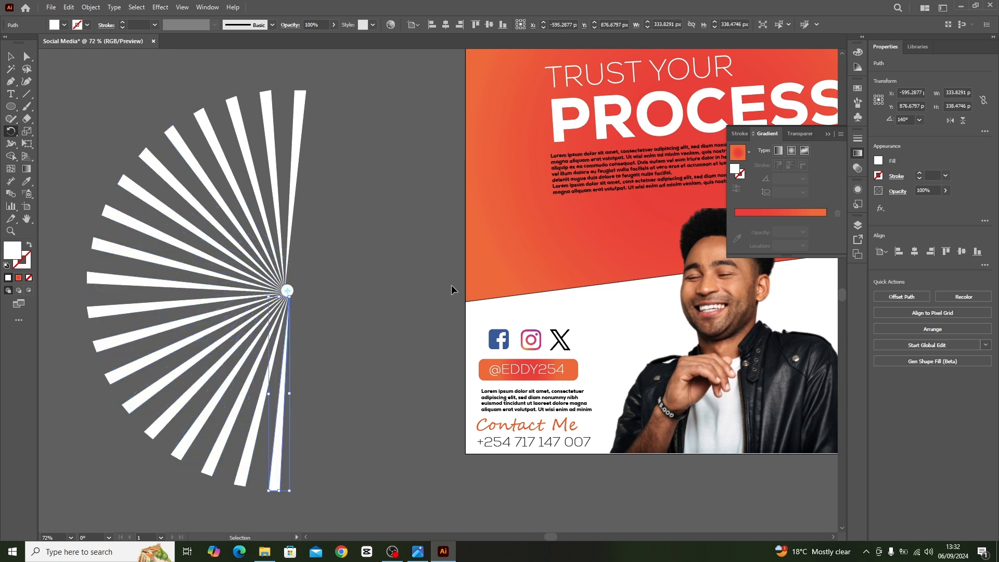
key("ctrl+d")
key("ctrl+d")
key("ctrl+d")
key("ctrl+d")
key("ctrl+d")
key("ctrl+d")
key("ctrl+d")
key("ctrl+d")
key("ctrl+d")
key("ctrl+d")
key("ctrl+d")
key("ctrl+d")
key("ctrl+d")
key("ctrl+d")
key("ctrl+d")
key("ctrl+d")
key("ctrl+d")
key("ctrl+d")
key("ctrl+d")
key("ctrl+d")
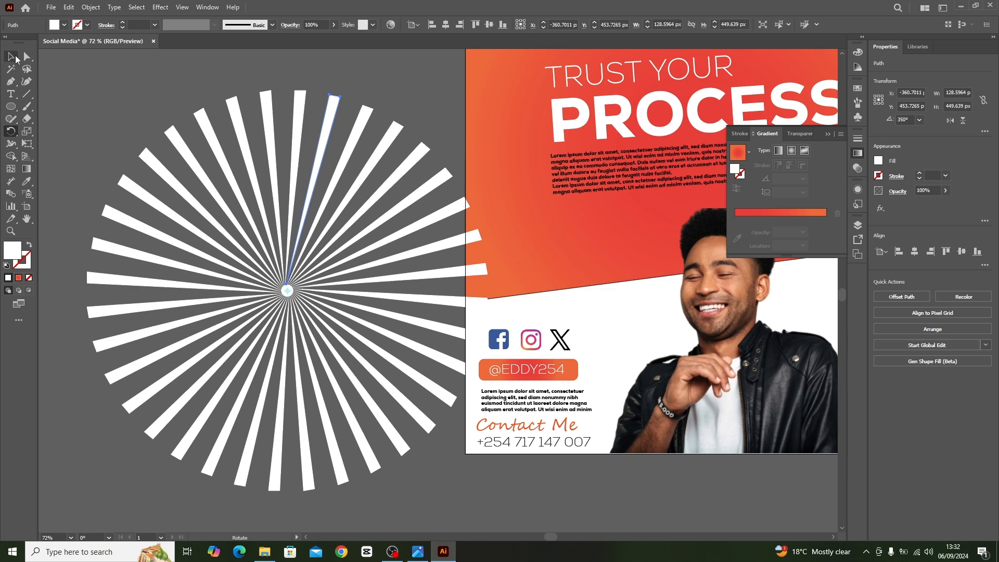
Select all the sunburst rays with the centre circle and move them onto the artboard over the headline area.
left_click(16, 57)
left_click(82, 78)
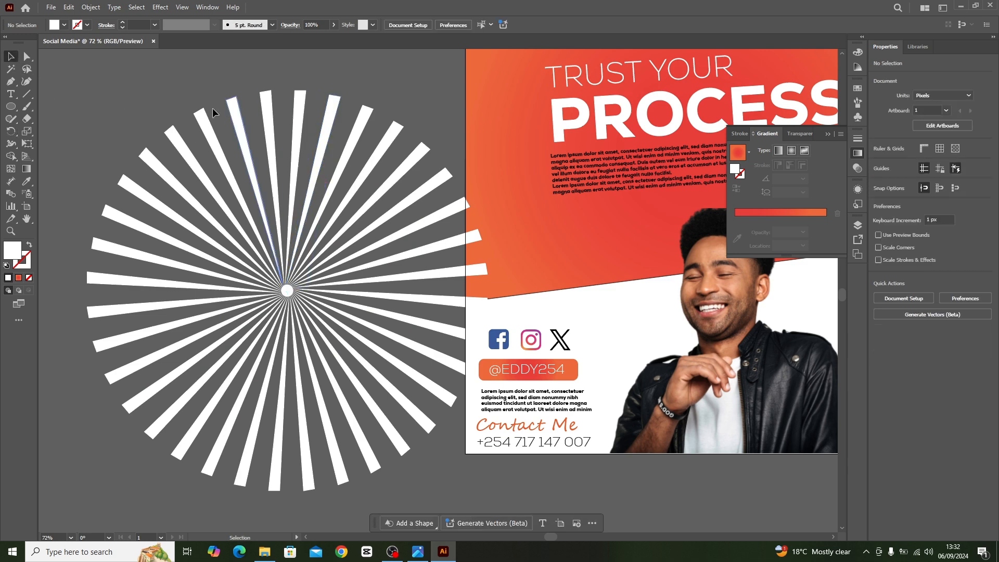
left_click_drag(414, 464, 416, 467)
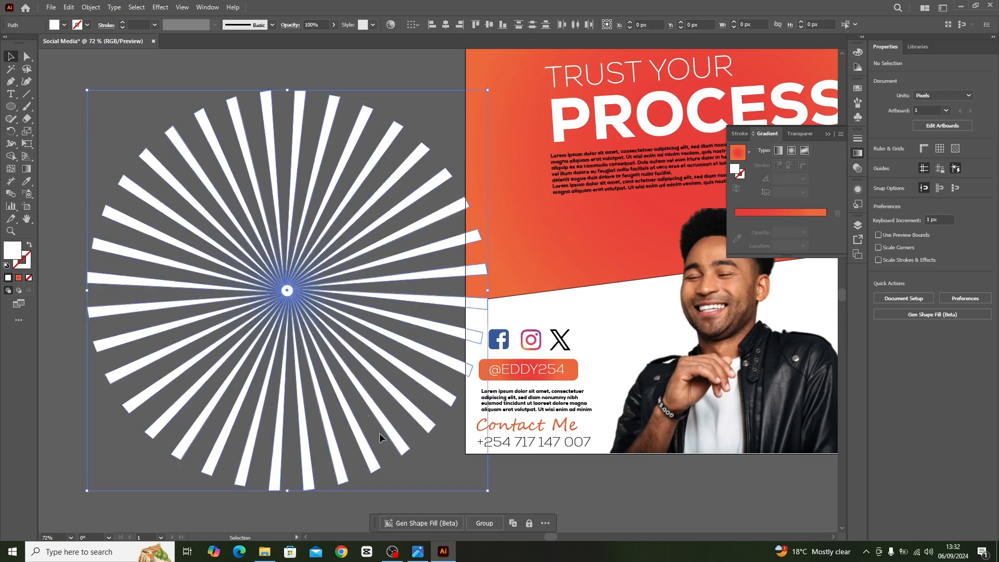
left_click_drag(303, 321, 669, 218)
key("space")
left_click_drag(669, 218, 364, 281)
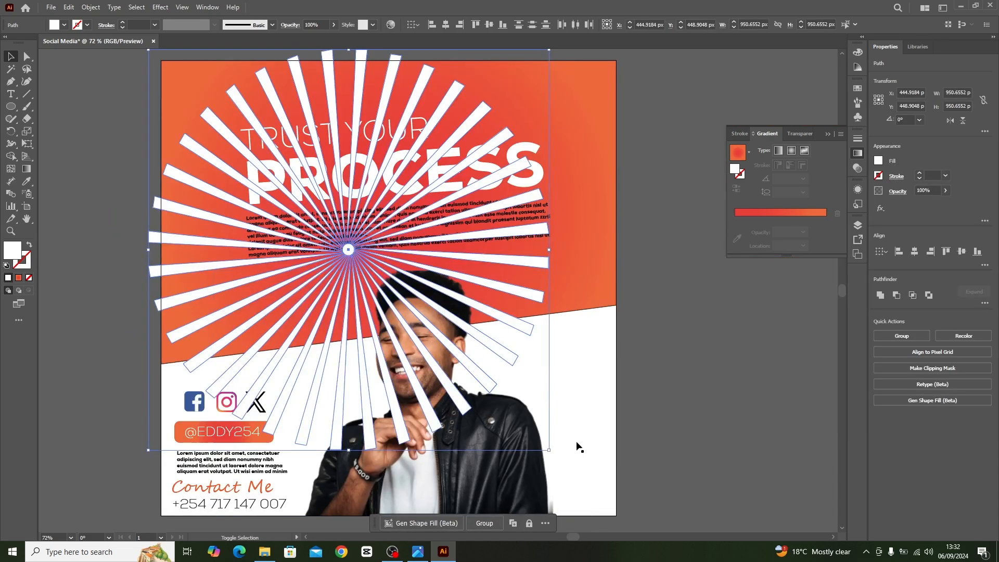
Enlarge the sunburst to about 1673 px across and centre it over the portrait's head so it extends past the artboard.
left_click_drag(549, 449, 630, 512)
left_click_drag(557, 295, 605, 339)
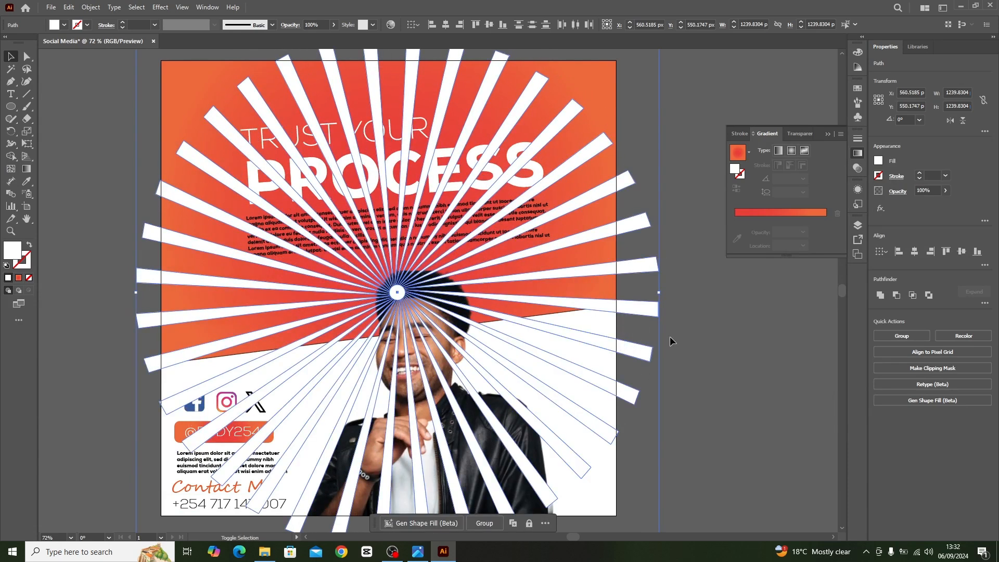
left_click_drag(662, 293, 749, 293)
scroll(770, 339, "down", 2, "alt")
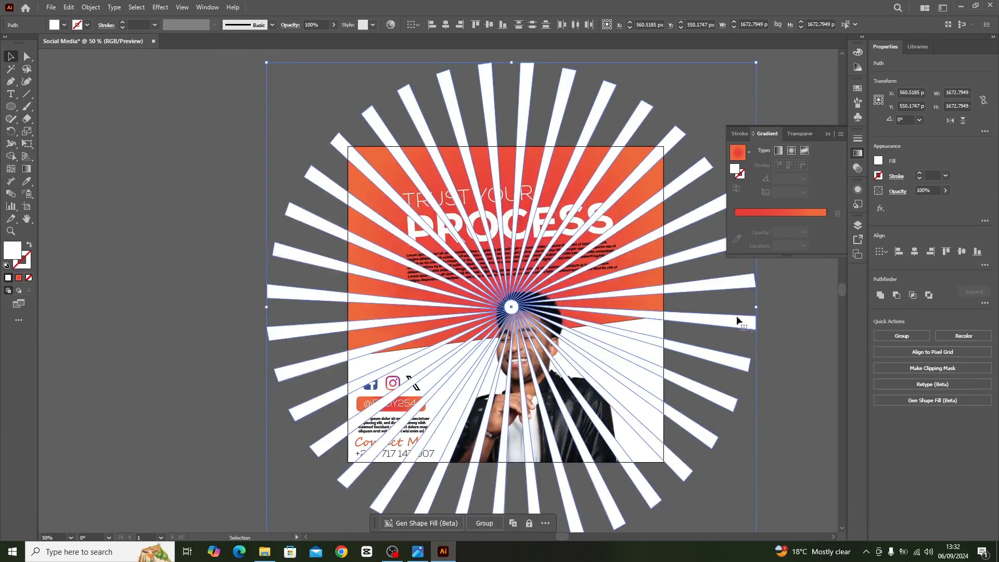
Trim away the ray parts outside the slanted gradient background using the Shape Builder tool with both selected.
left_click(639, 159, "shift")
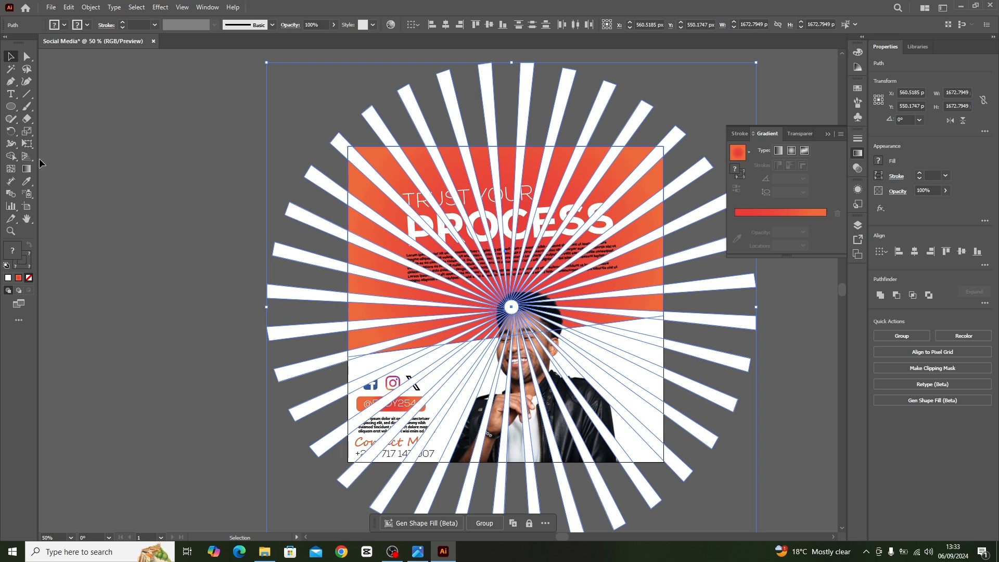
left_click(11, 155)
mouse_move(343, 122)
left_mouse_down()
mouse_move(327, 163)
mouse_move(305, 273)
mouse_move(318, 370)
left_mouse_up()
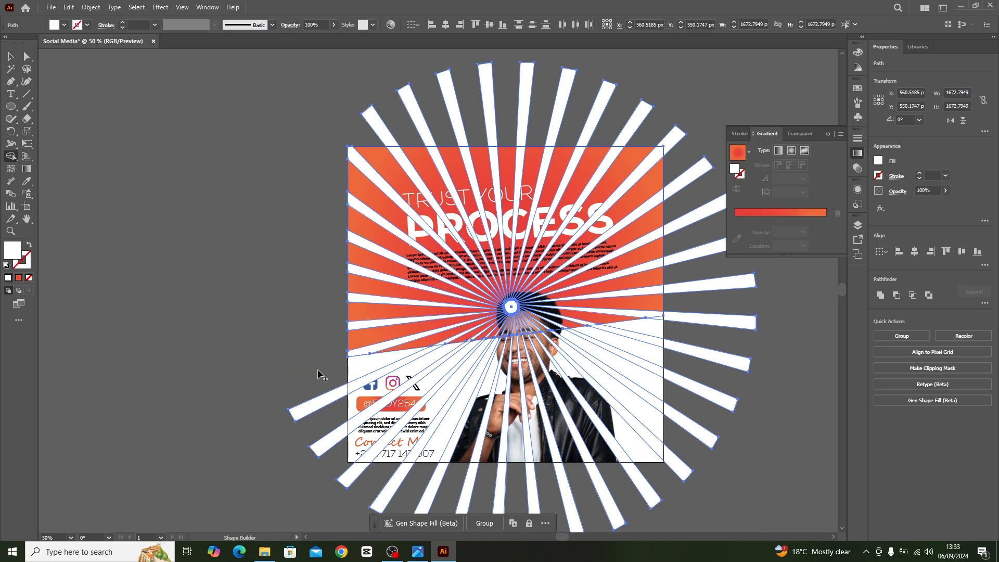
mouse_move(361, 131)
left_mouse_down()
mouse_move(495, 116)
mouse_move(671, 144)
left_mouse_up()
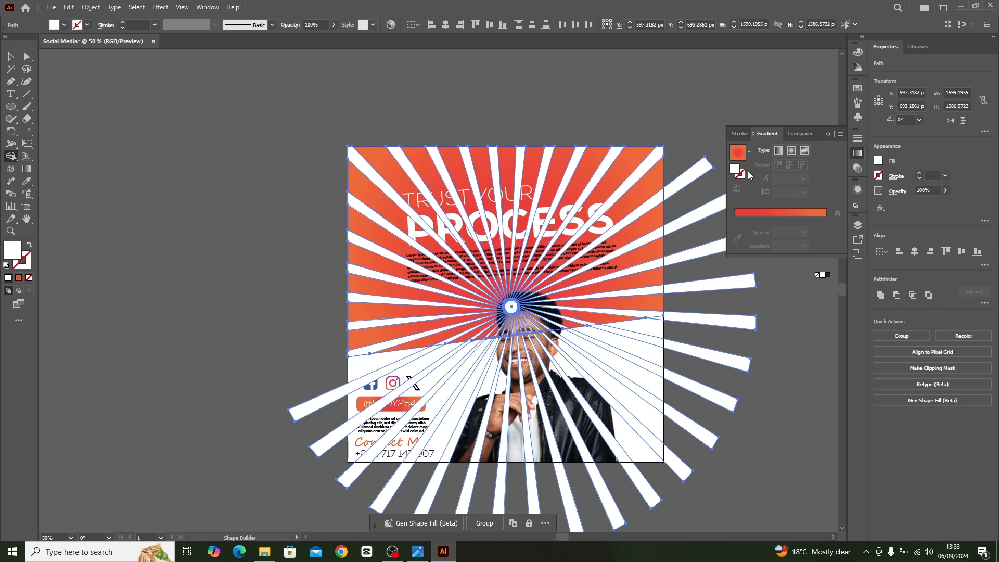
mouse_move(693, 181)
left_mouse_down()
mouse_move(705, 345)
mouse_move(681, 474)
mouse_move(541, 513)
mouse_move(448, 487)
mouse_move(366, 483)
mouse_move(322, 450)
mouse_move(299, 409)
mouse_move(328, 375)
left_mouse_up()
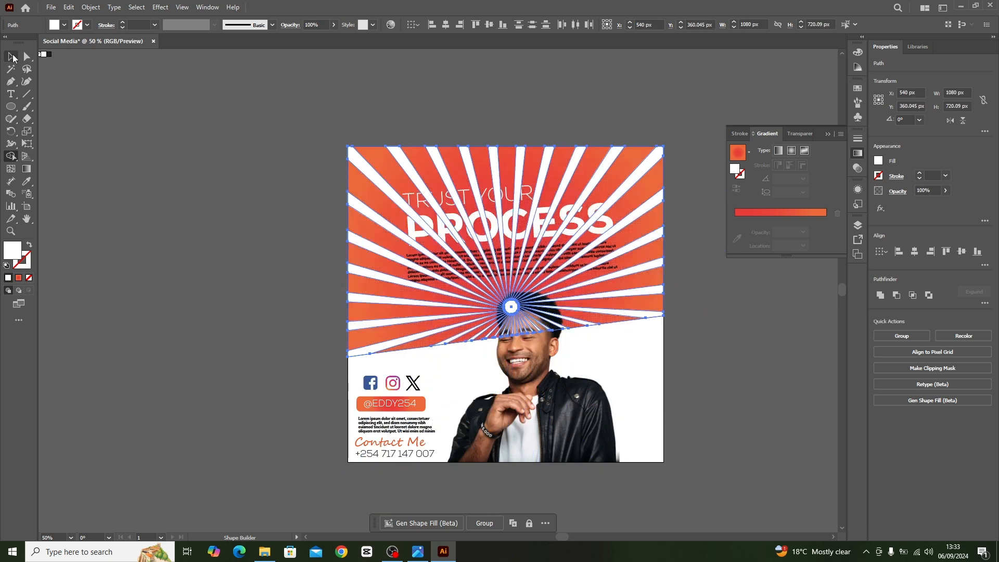
Bring the portrait image to the front of the sunburst rays.
left_click(11, 56)
left_click(192, 100)
left_click(567, 410)
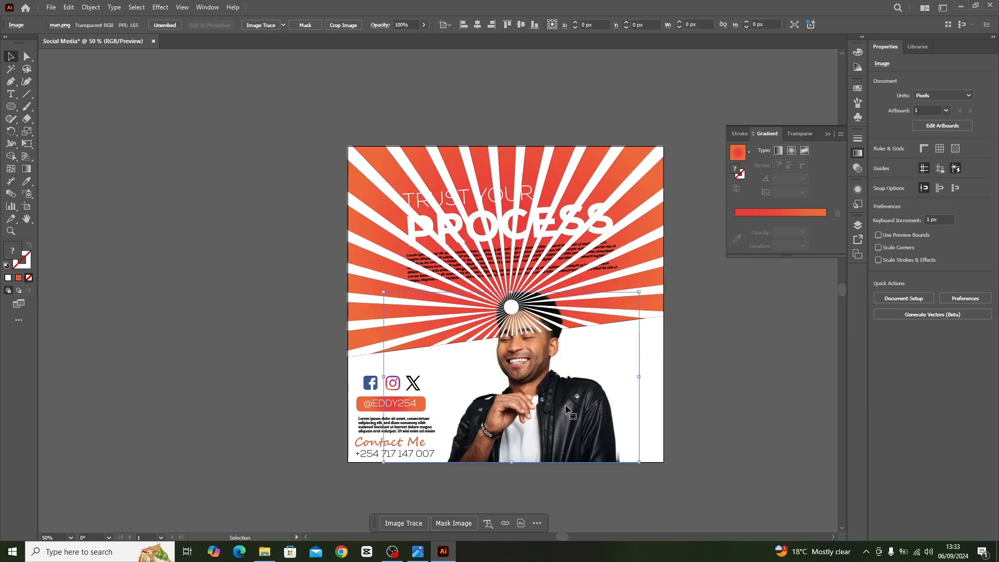
key("ctrl+shift+bracketright")
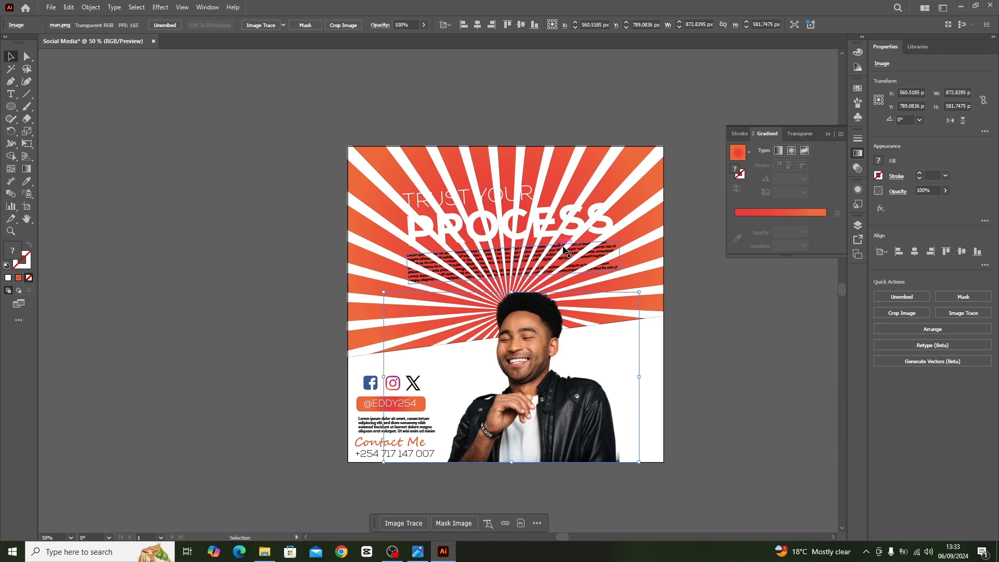
Bring the upper paragraph, the "PROCESS" text and the "TRUST YOUR" text in front of the rays.
left_click(577, 252)
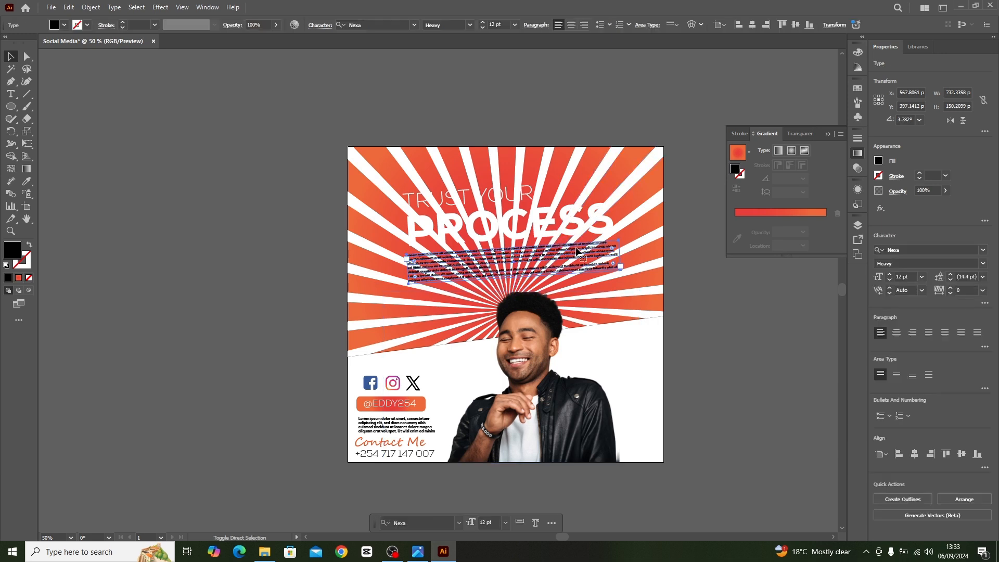
left_click(575, 224)
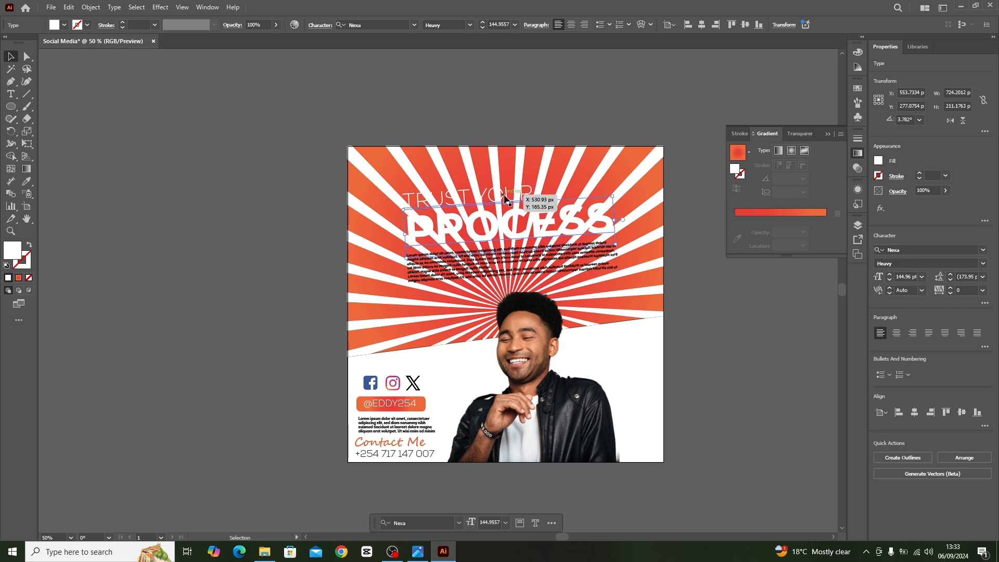
left_click(508, 195)
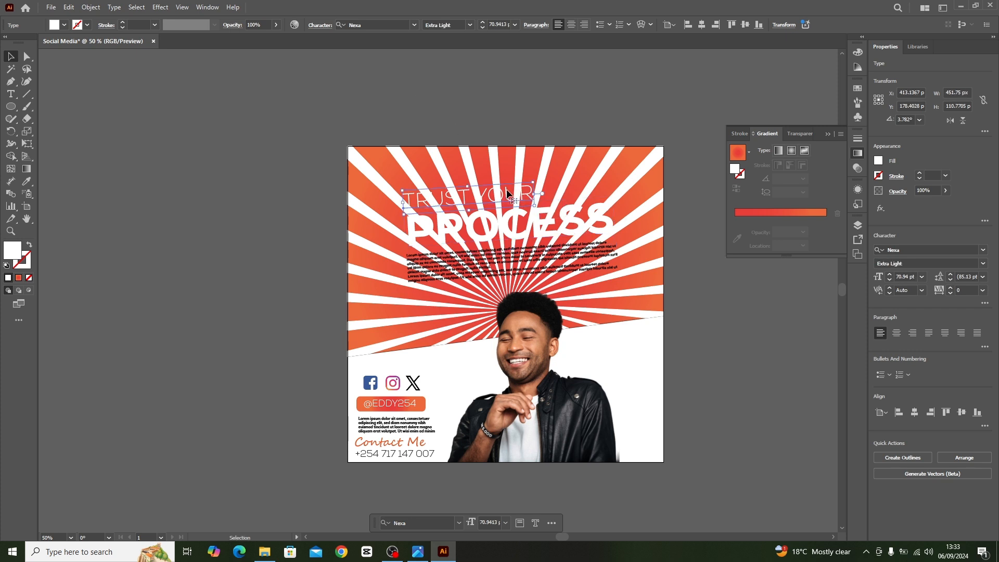
Select the upper rays together with the portrait and reduce their opacity to 0%.
left_click(602, 169)
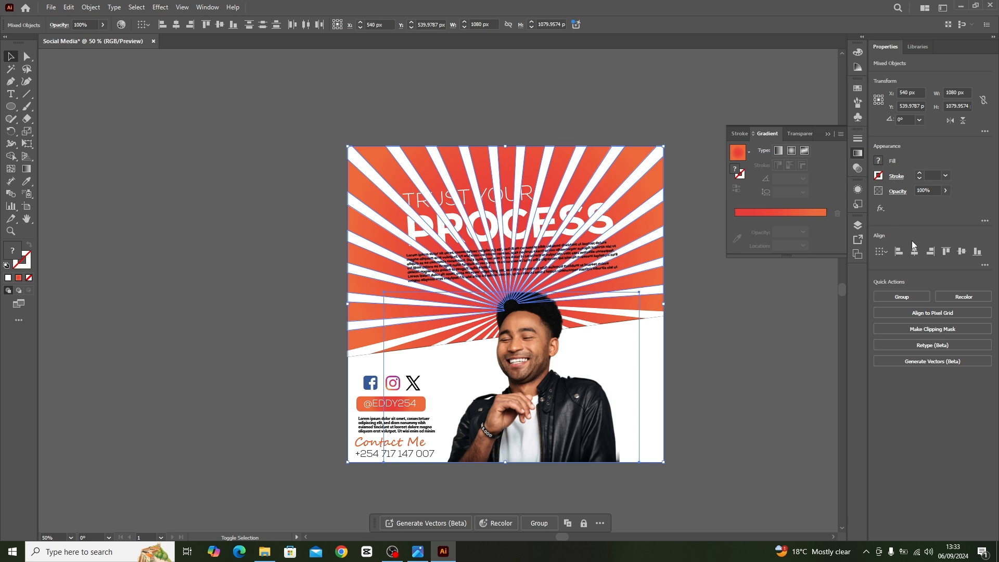
left_click(945, 191)
left_click_drag(946, 203, 901, 211)
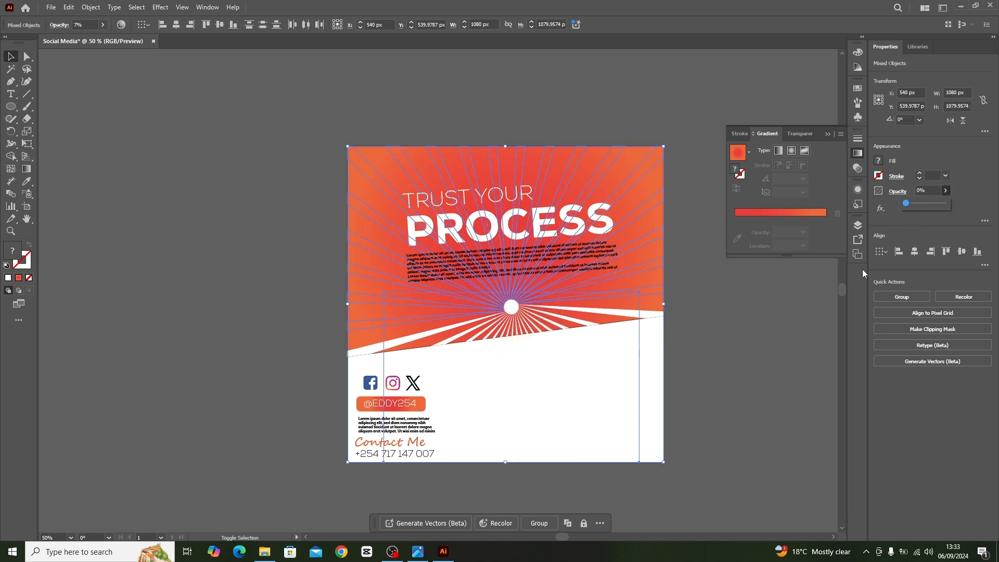
left_click(742, 362)
Set the portrait image's opacity back to 100%.
left_click(576, 398)
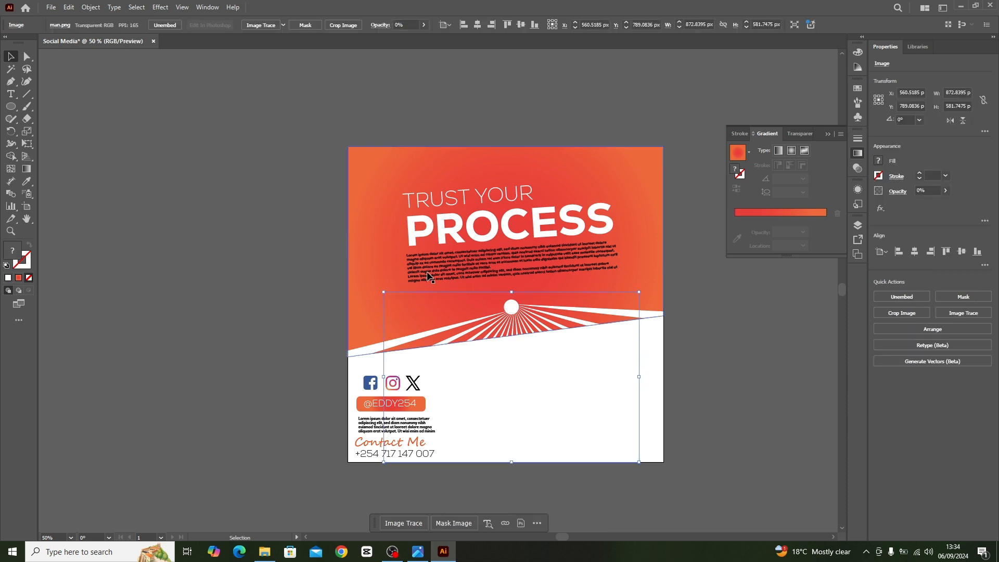
left_click(946, 191)
left_click_drag(906, 203, 982, 207)
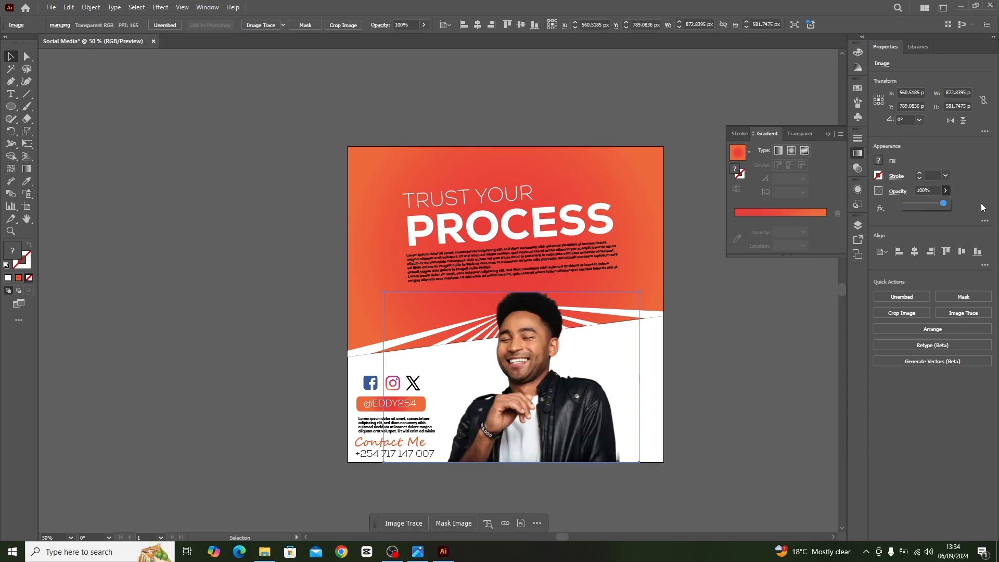
left_click(746, 350)
scroll(740, 350, "up", 2)
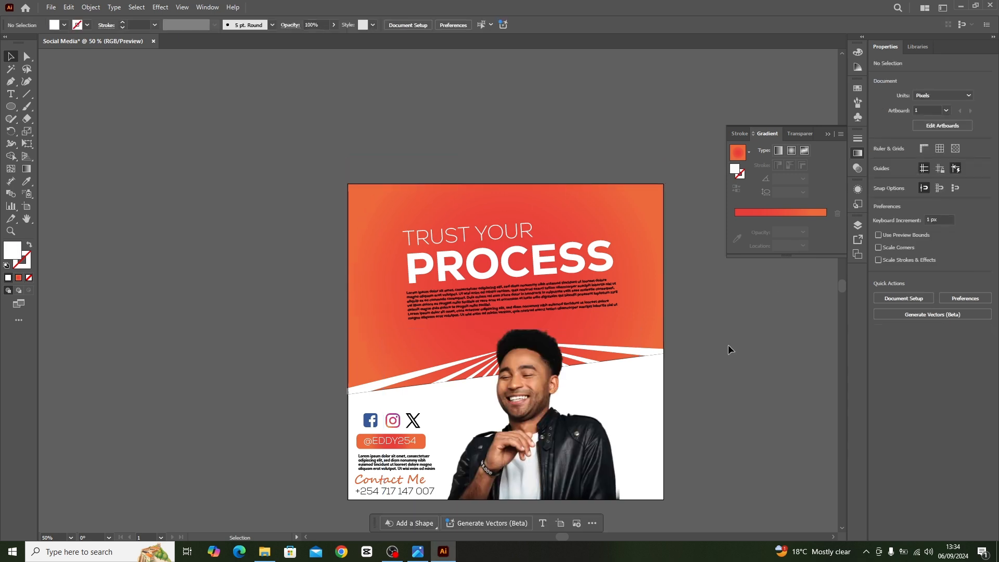
Undo the opacity changes made to the portrait and the sunburst rays.
key("ctrl+z")
key("ctrl+z")
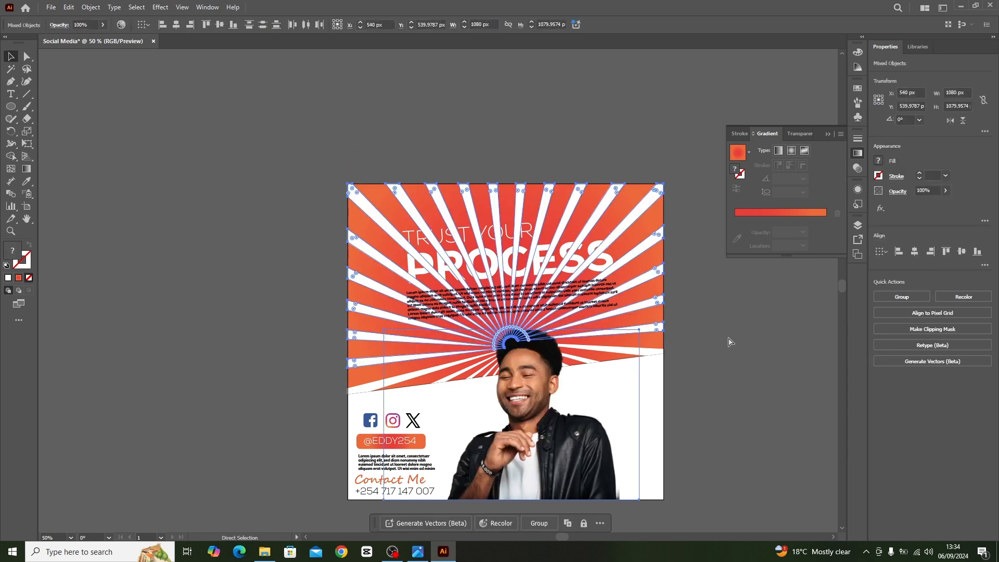
left_click(730, 334)
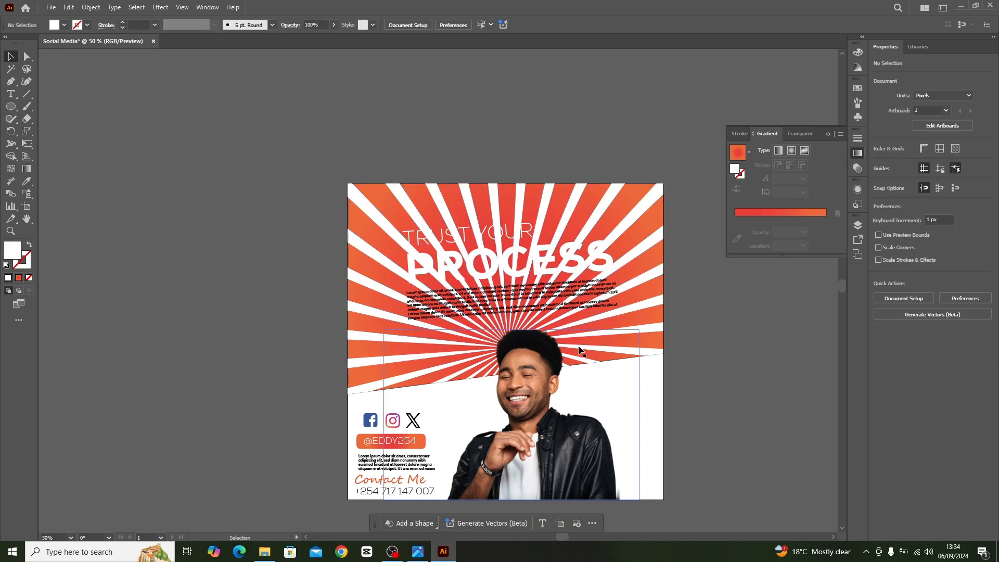
Lock the portrait, the slanted gradient background, the "TRUST YOUR" text and the "PROCESS" text.
left_click(543, 420)
left_click(714, 338)
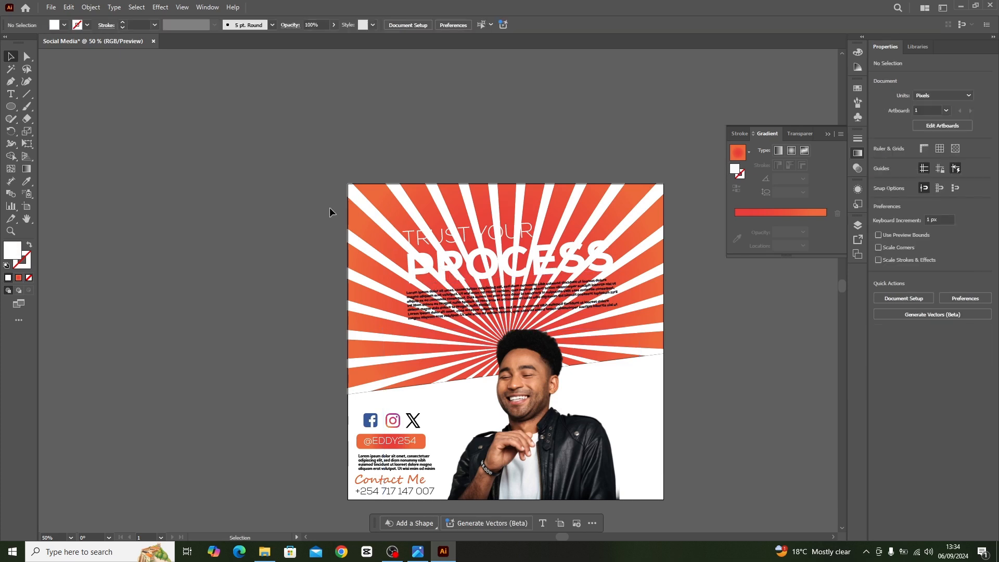
left_click(354, 213)
key("ctrl+2")
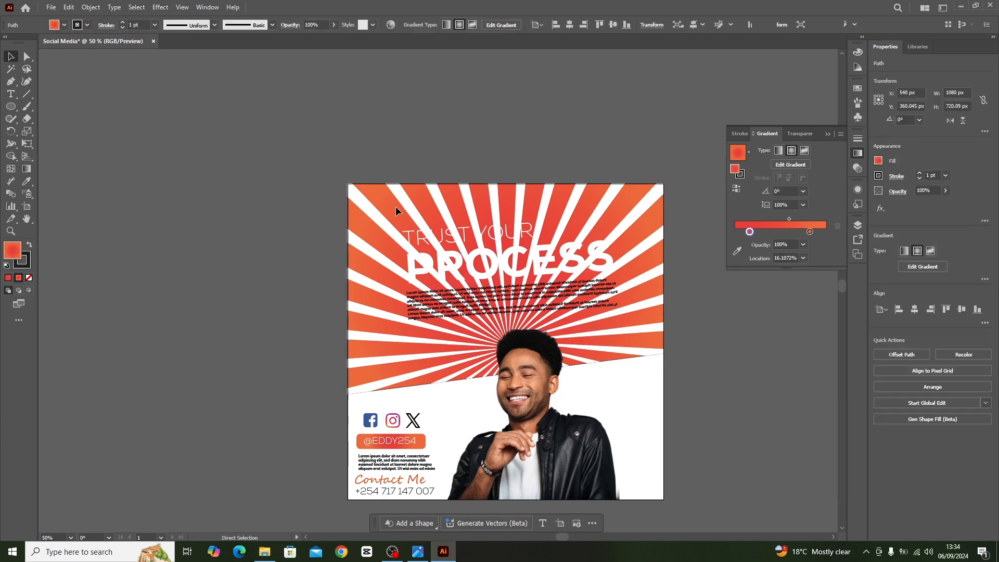
left_click(414, 232)
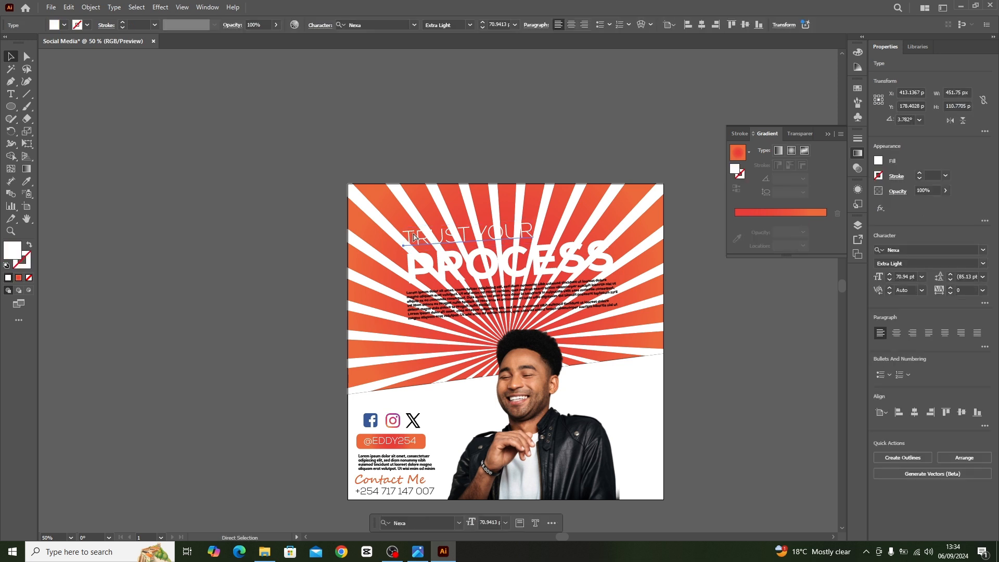
key("ctrl+2")
left_click(443, 268)
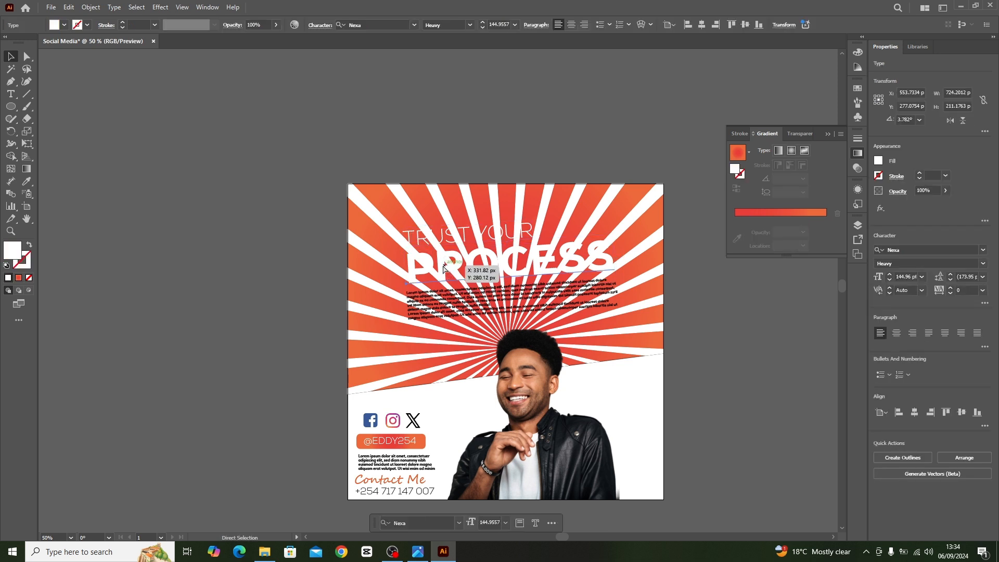
key("ctrl+2")
Select the sunburst rays together with the upper paragraph and reduce their opacity to 14%.
left_click_drag(638, 258, 703, 392)
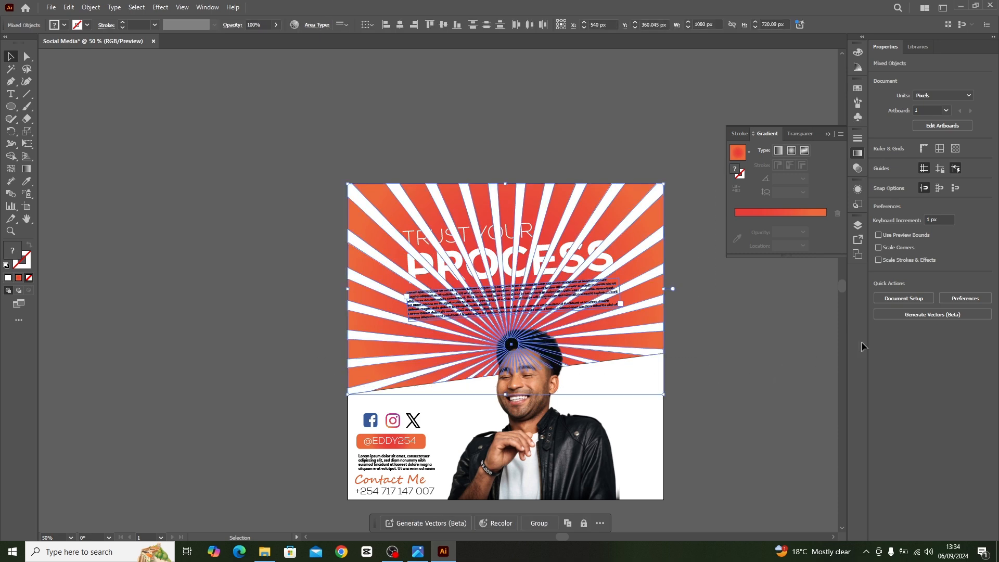
left_click(945, 191)
left_click_drag(941, 205, 905, 211)
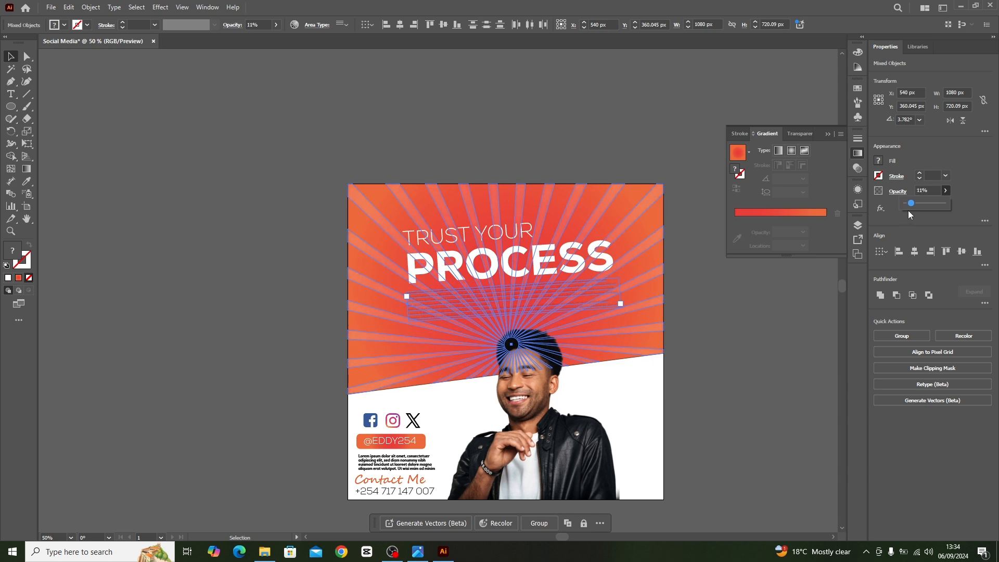
left_click(516, 131)
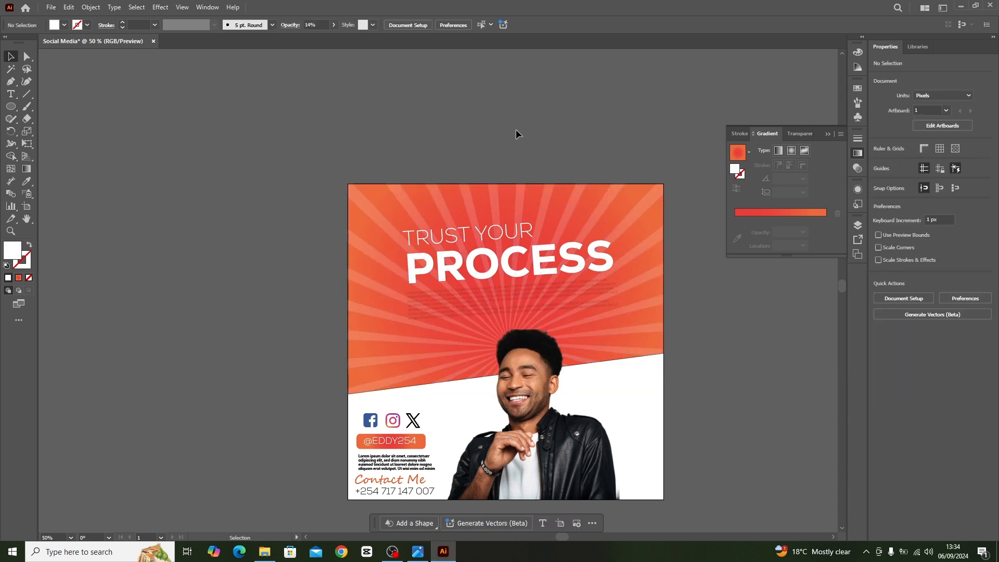
Restore the upper paragraph's opacity to 100% and change its fill to white.
left_click(491, 301)
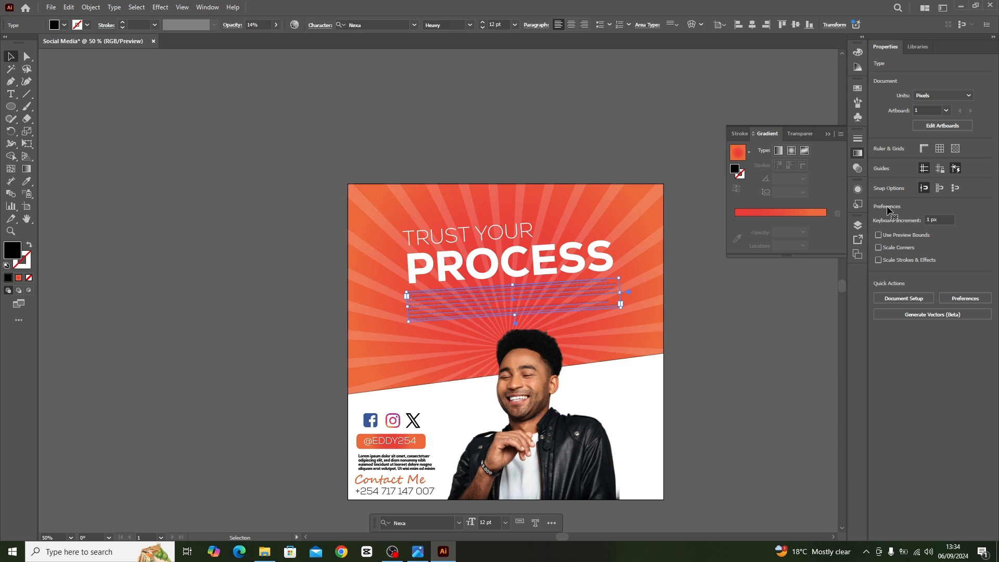
left_click(947, 191)
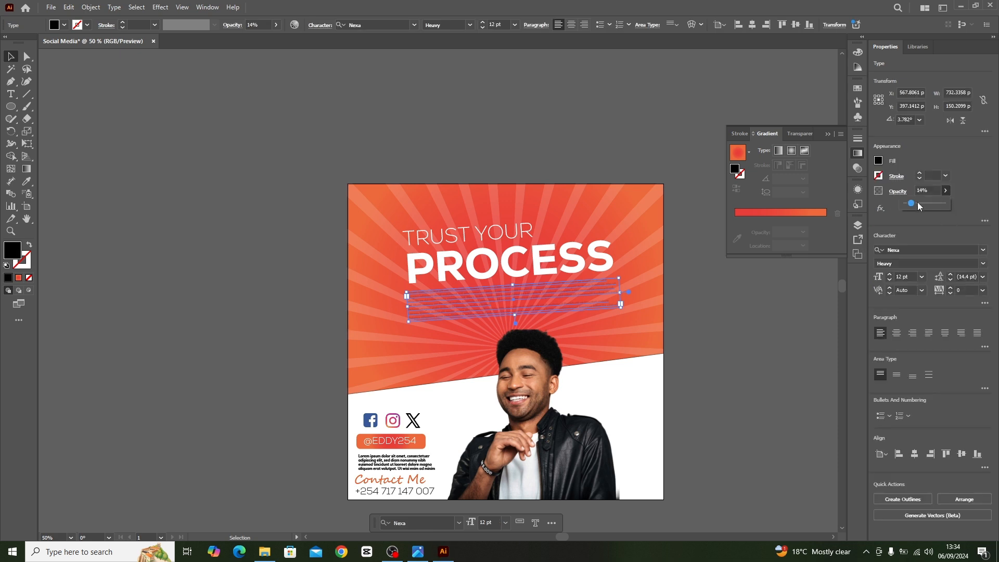
left_click_drag(918, 207, 971, 207)
left_click(492, 111)
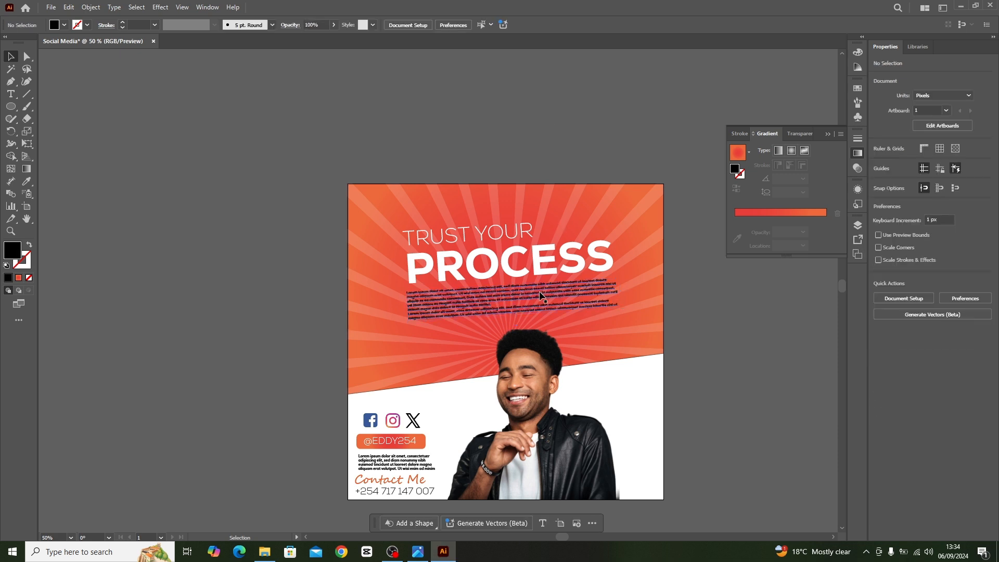
left_click(562, 295)
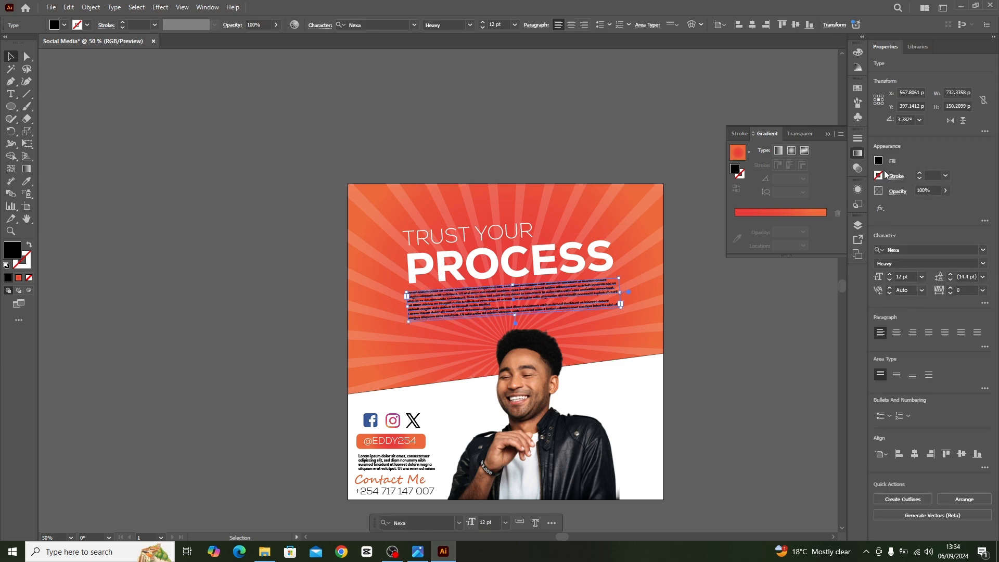
left_click(878, 160)
left_click(782, 198)
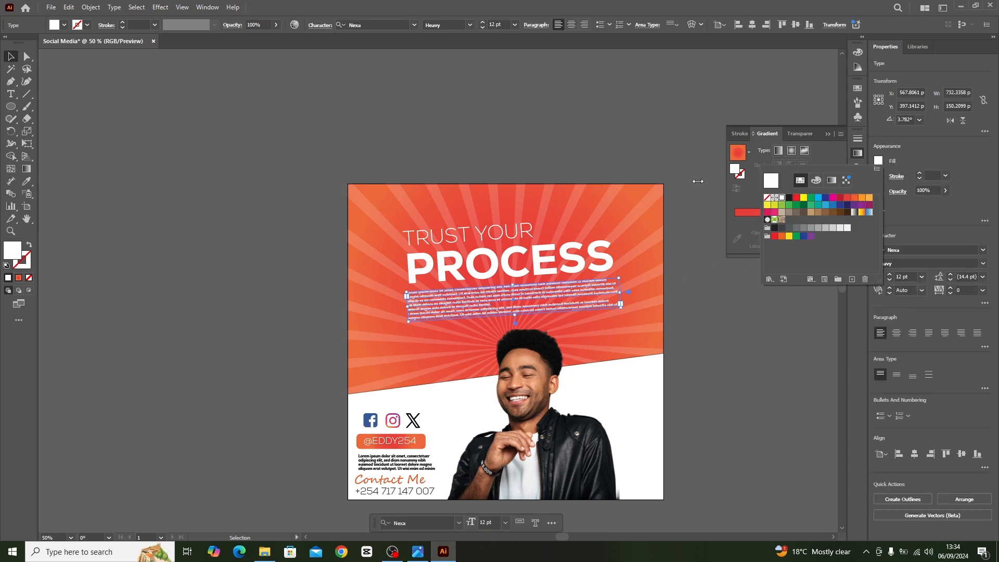
Lower the opacity of the sunburst rays to 7%, keeping the upper paragraph at 100%.
left_click(500, 214)
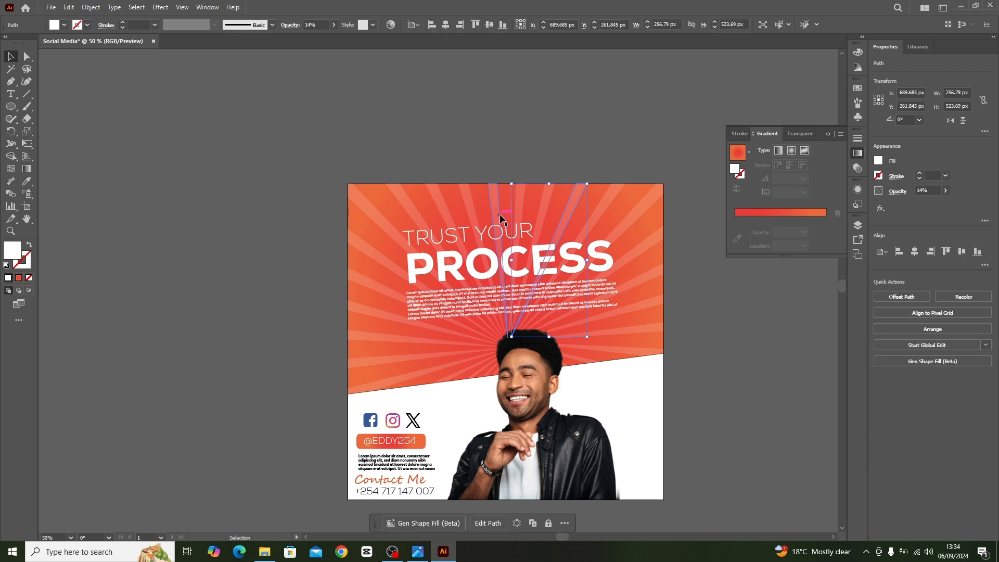
left_click(532, 377)
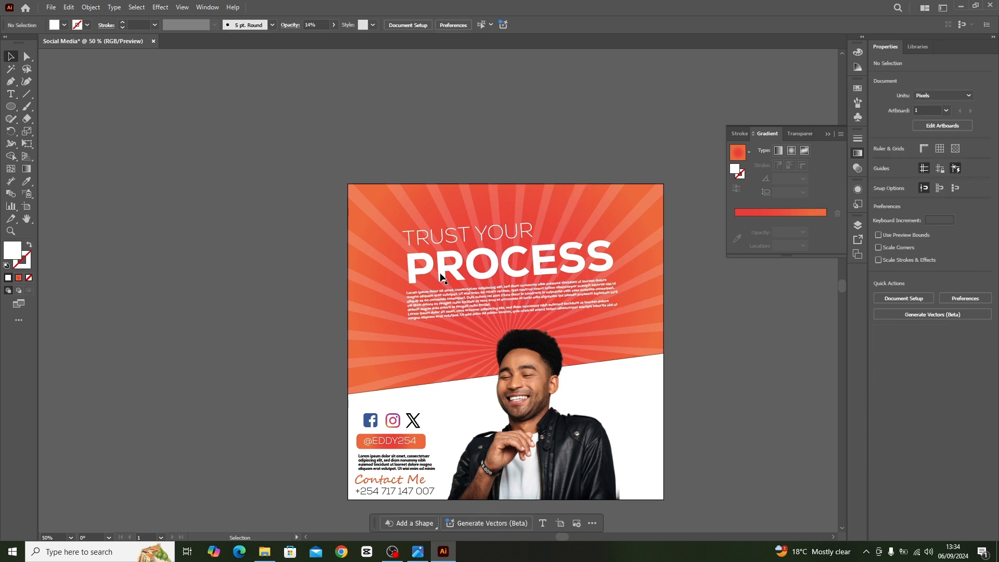
left_click_drag(355, 196, 682, 385)
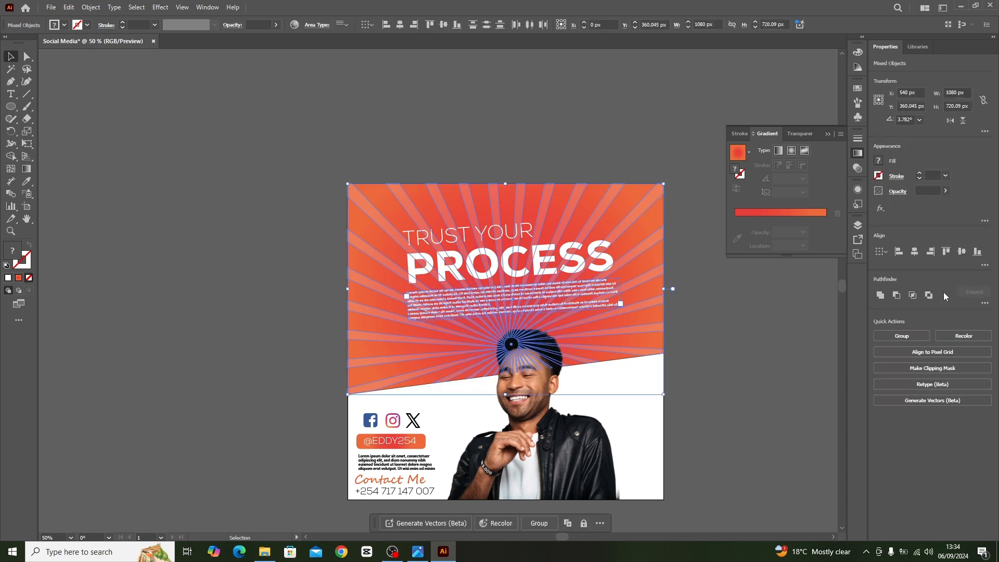
left_click(945, 191)
left_click_drag(906, 207, 910, 206)
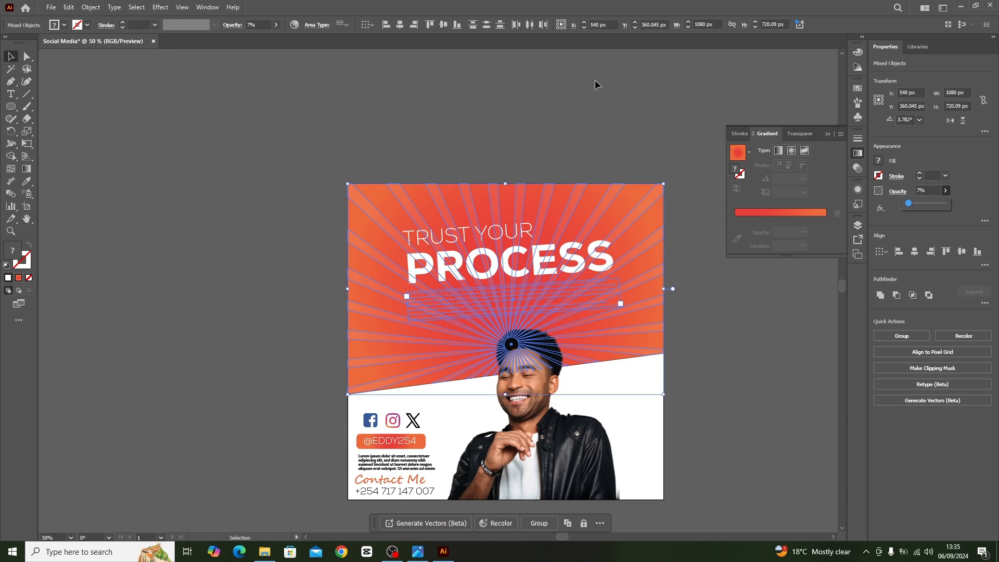
left_click(602, 96)
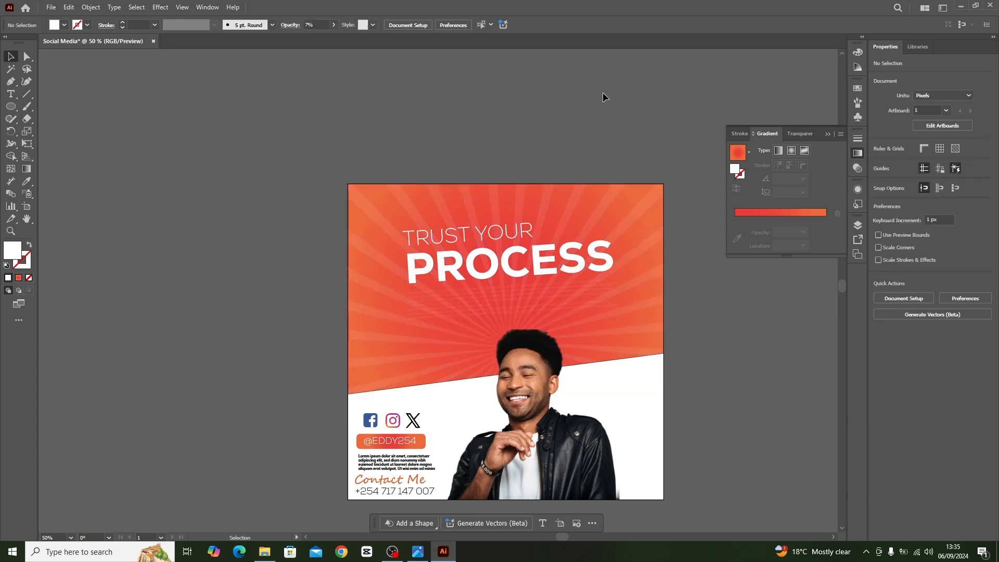
left_click(582, 296)
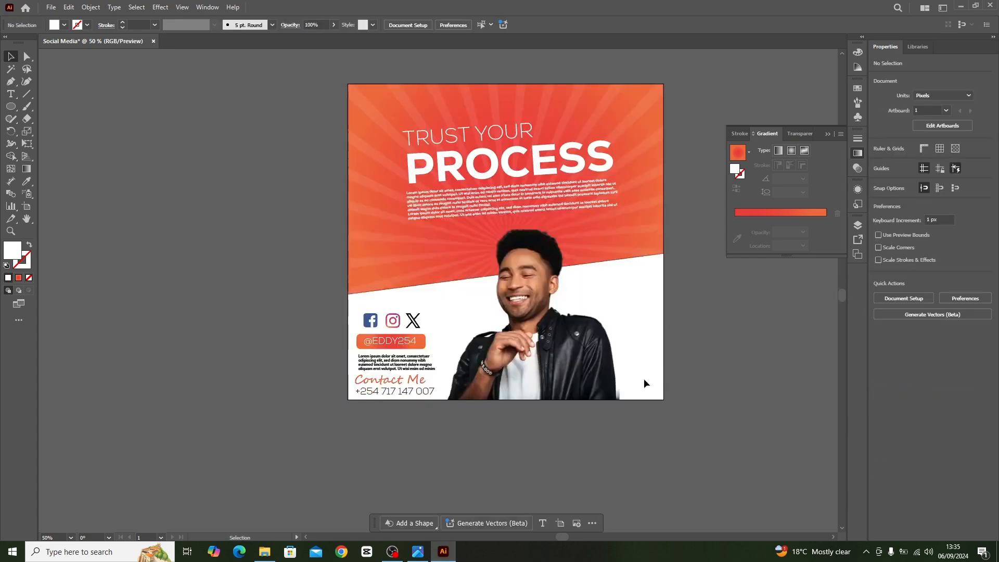
Move the social icons, handle badge, lower paragraph and contact details slightly right and up, away from the artboard's left edge.
scroll(644, 380, "down", 2)
left_click_drag(357, 286, 414, 335)
left_click(245, 316)
left_click_drag(413, 293, 422, 290)
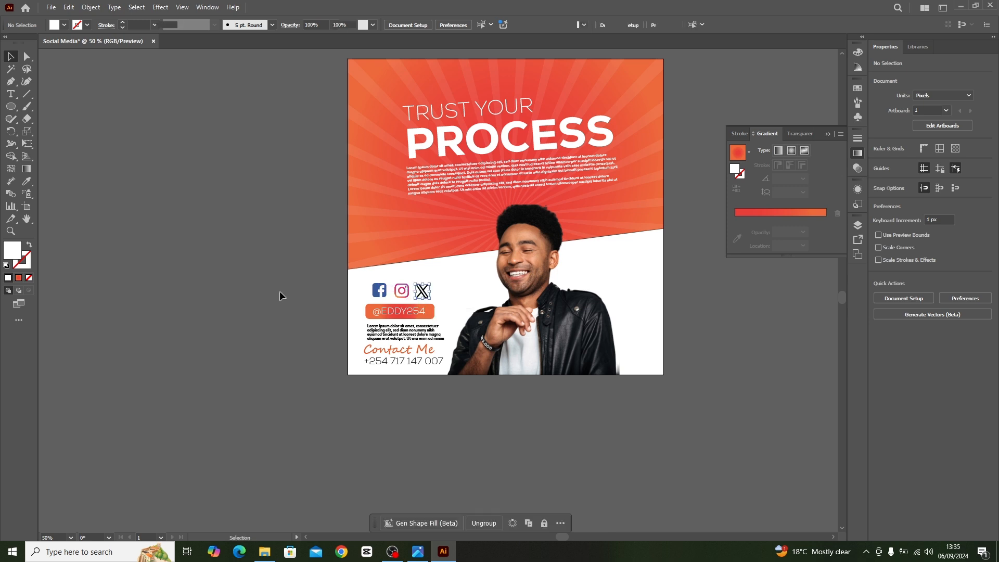
left_click(279, 297)
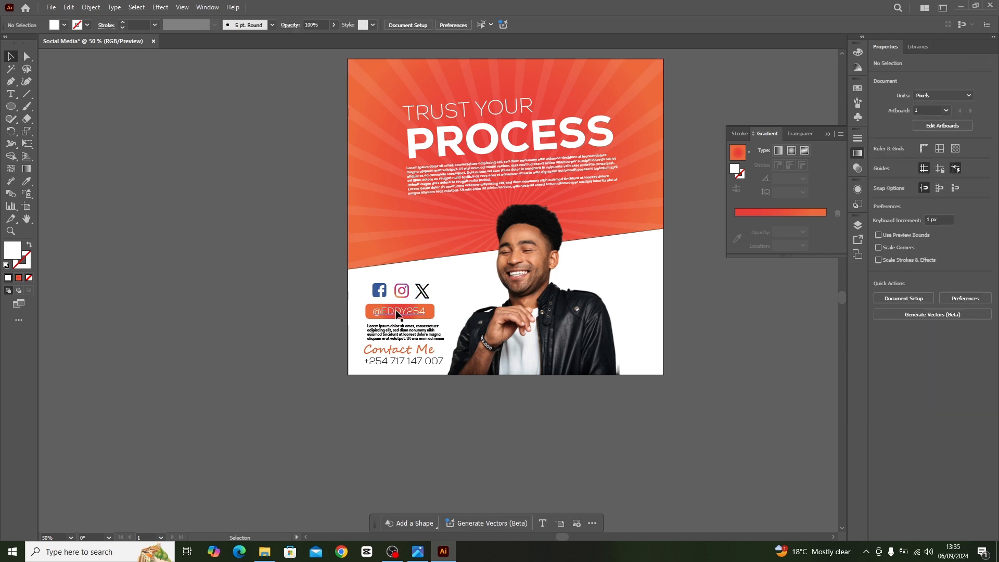
Display the finished graphic in Presentation Mode.
scroll(617, 193, "up", 2)
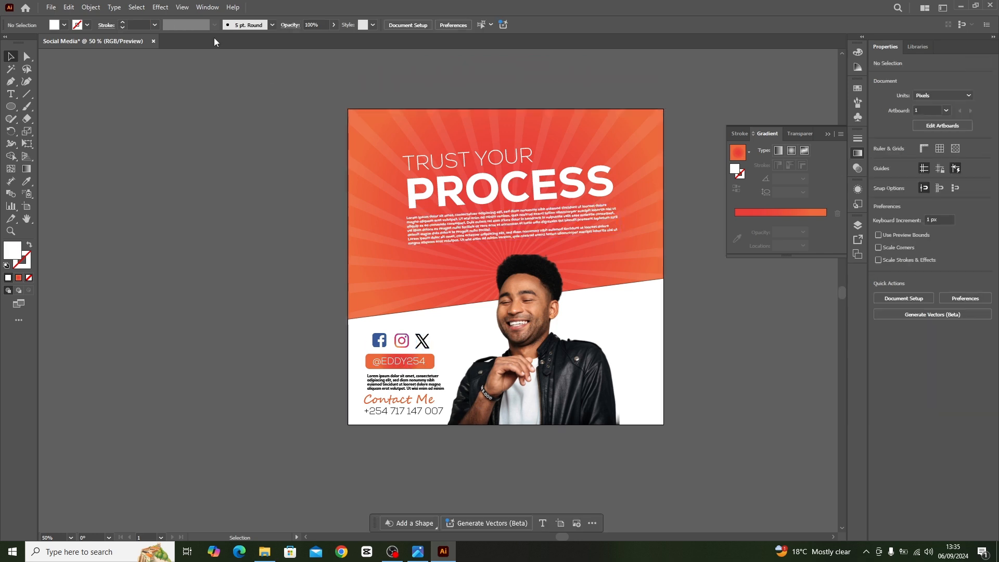
left_click(185, 9)
left_click(209, 85)
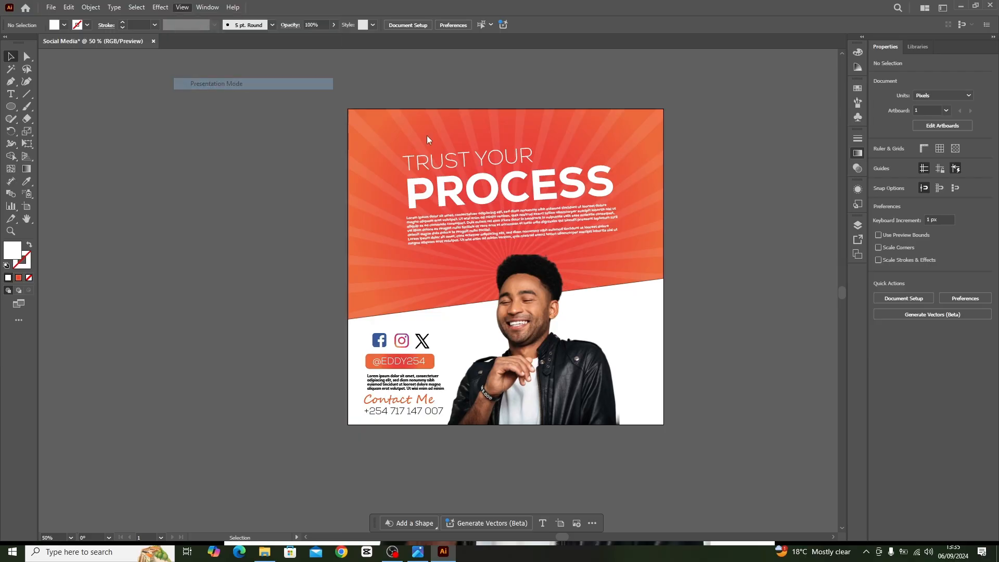